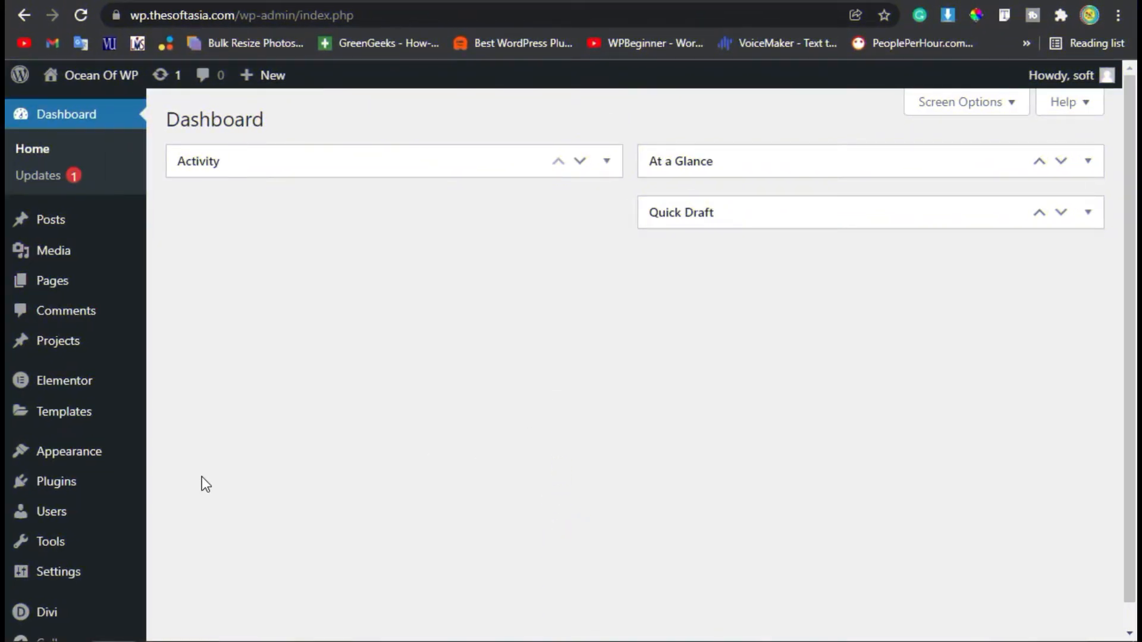
# Search the plugin directory for DiviTorque, then install and activate it
pyautogui.moveTo(56, 484)
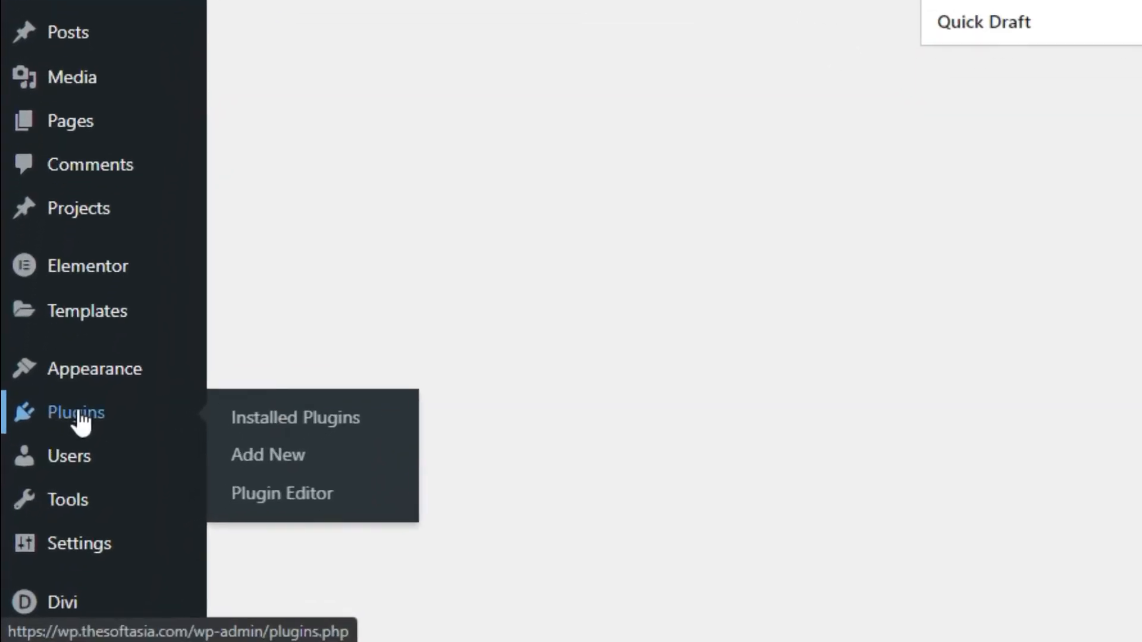
pyautogui.click(382, 456)
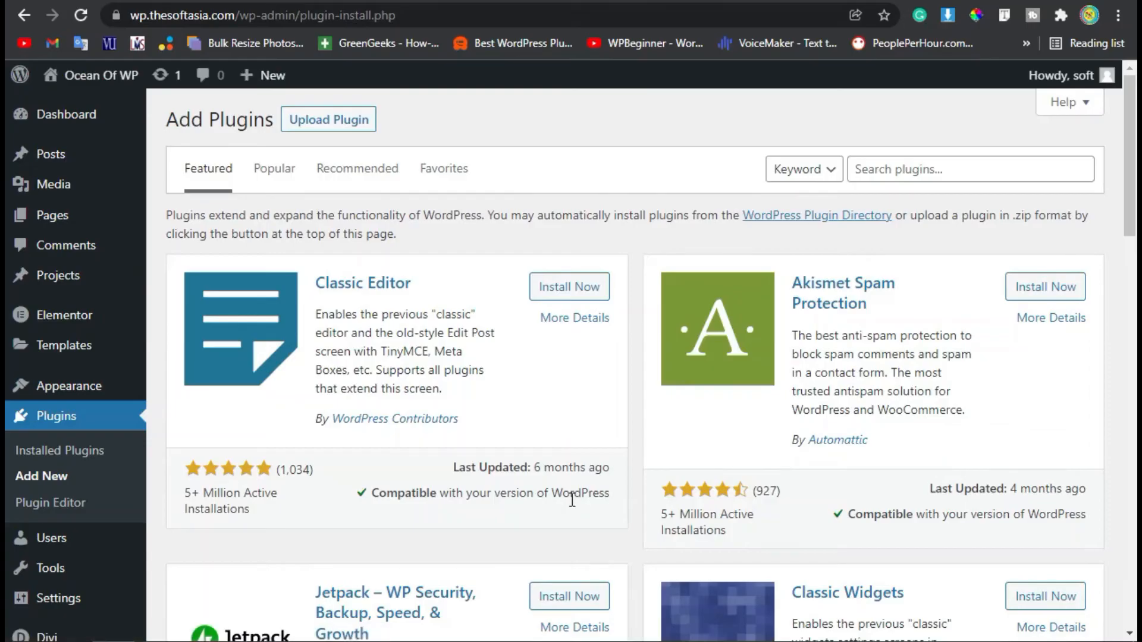
pyautogui.click(984, 172)
pyautogui.write('DiviTorque')
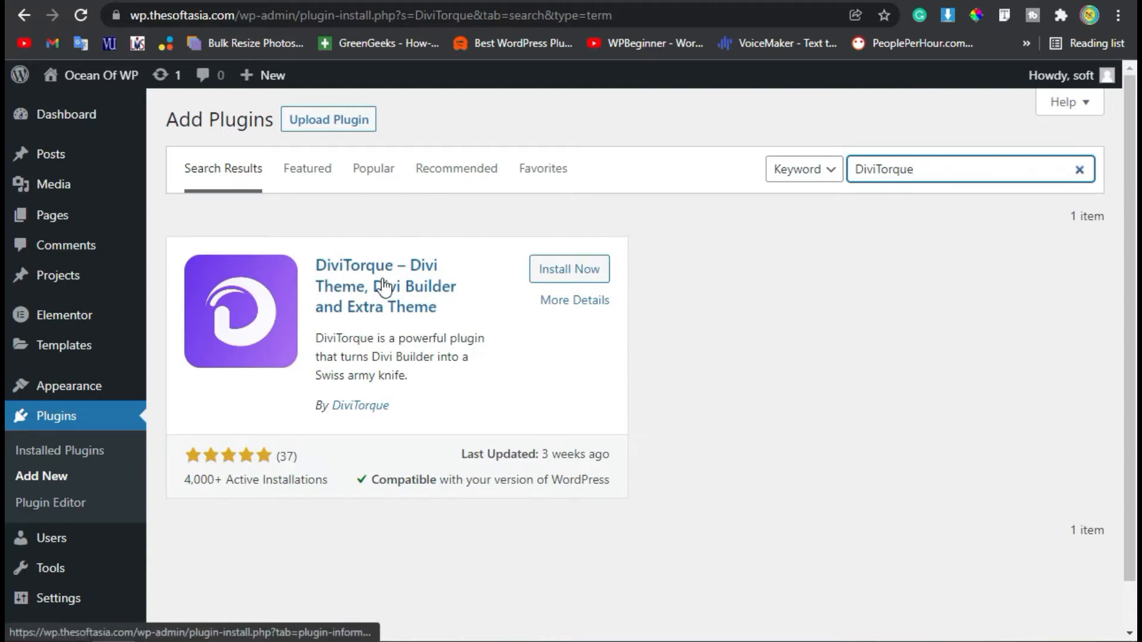
pyautogui.click(565, 273)
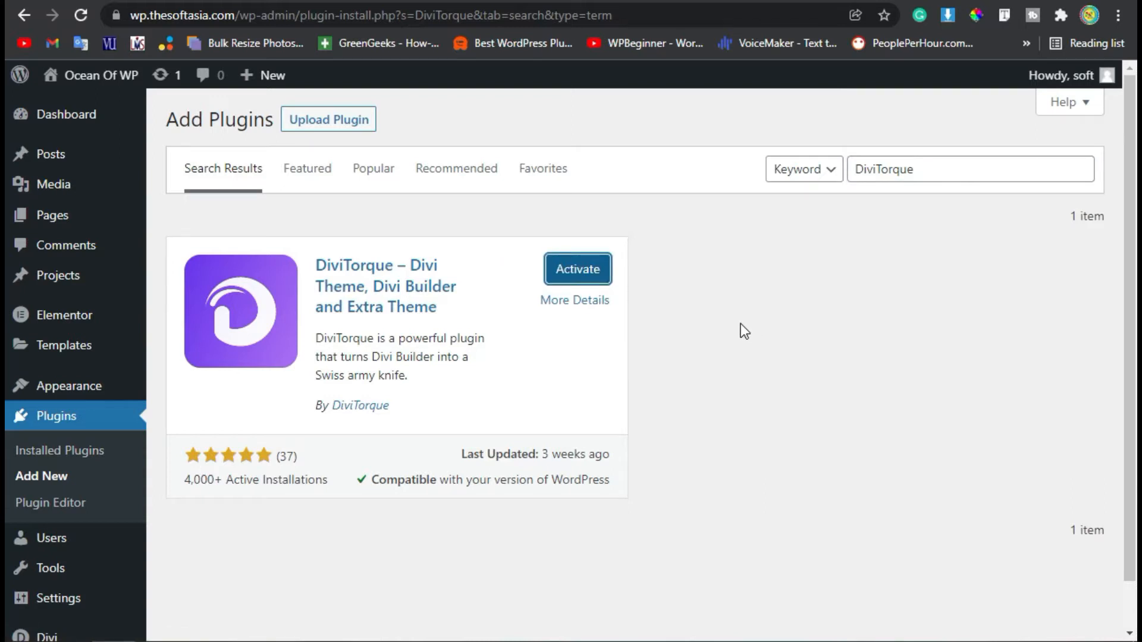
pyautogui.click(585, 274)
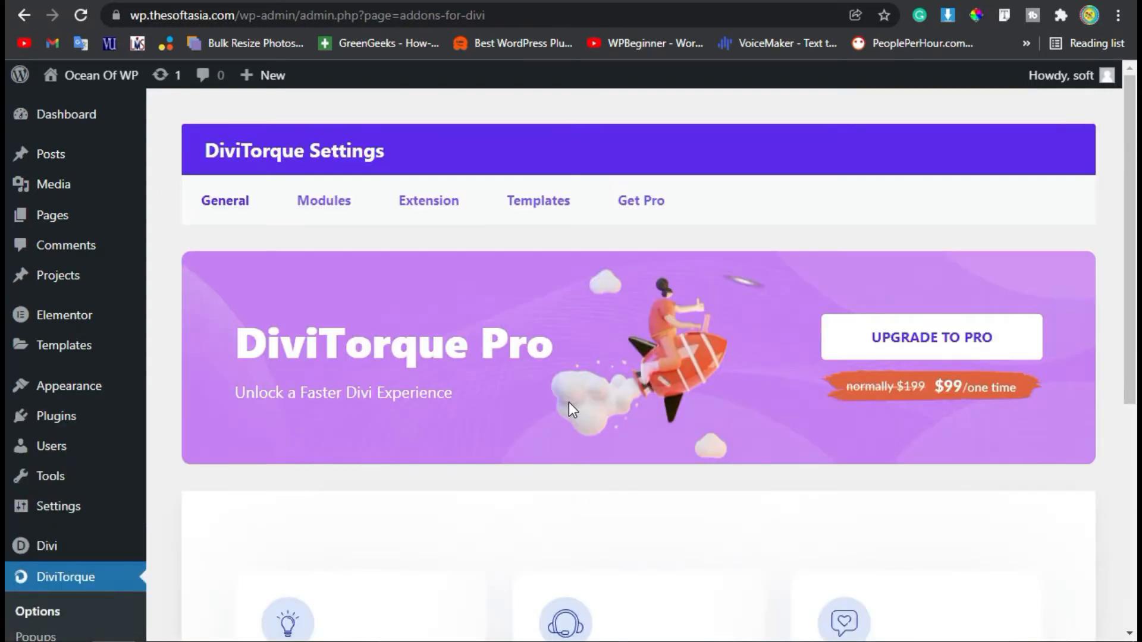
# Look over the DiviTorque Settings page, then return to the admin Dashboard
pyautogui.scroll(-4, 569, 401)
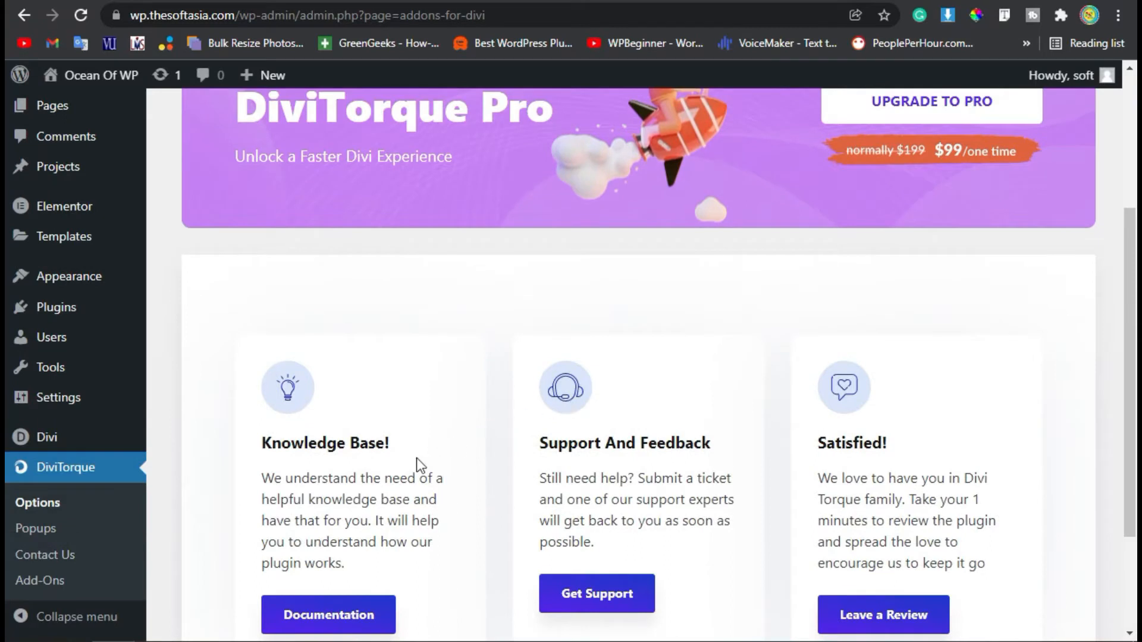
pyautogui.scroll(-2, 464, 458)
pyautogui.scroll(-1, 507, 454)
pyautogui.scroll(7, 505, 453)
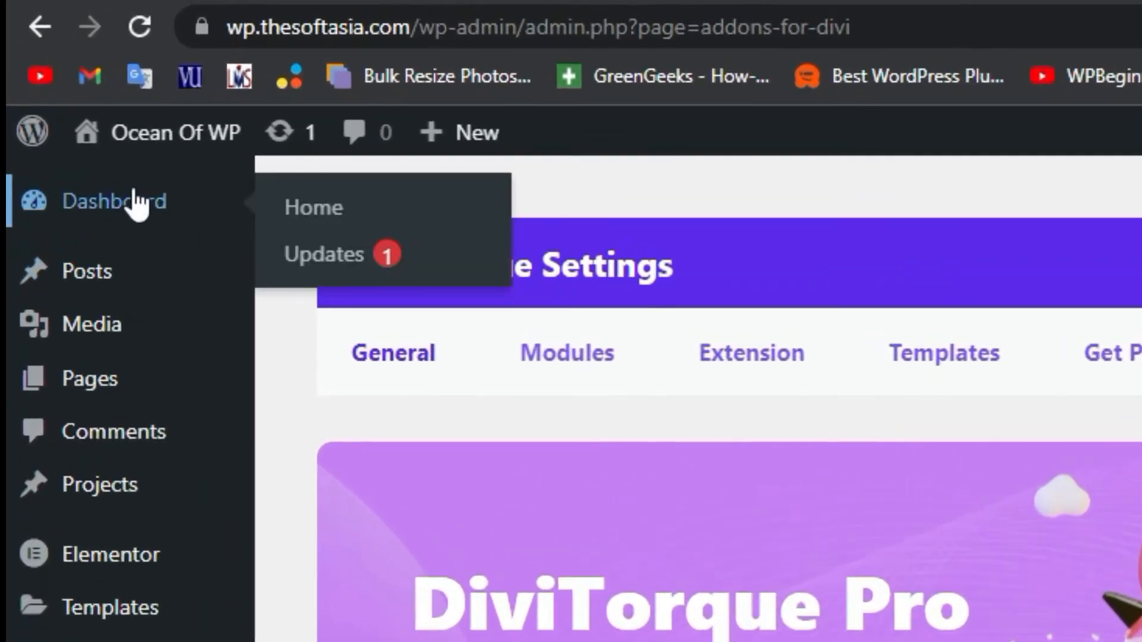
pyautogui.click(77, 113)
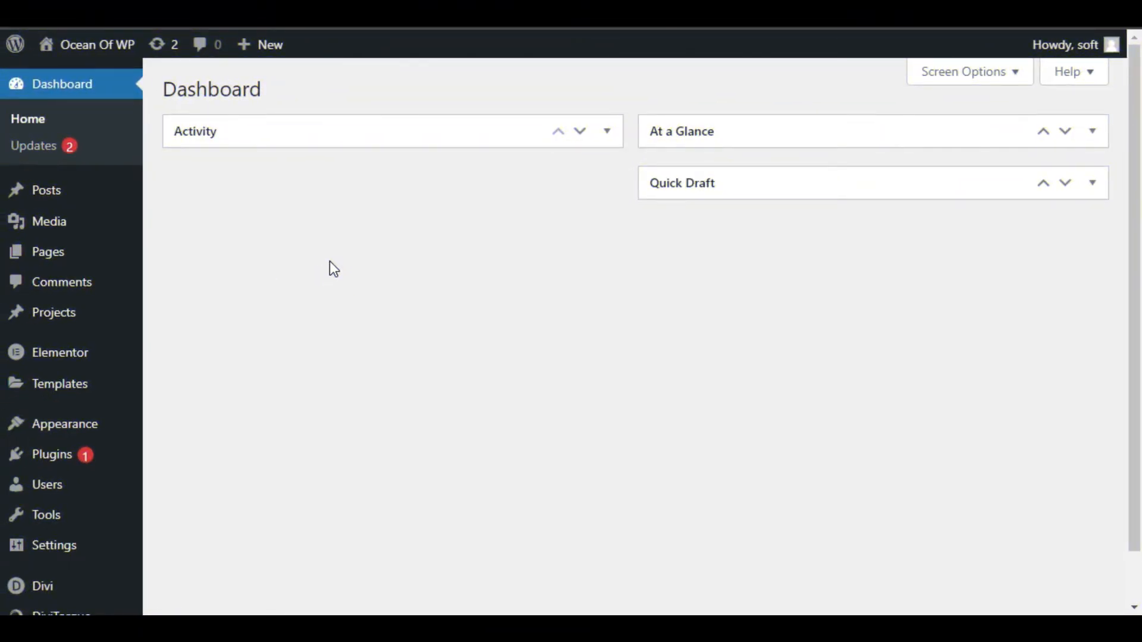
# Create a new post titled 'Team' and open it in the Divi Builder
pyautogui.moveTo(69, 205)
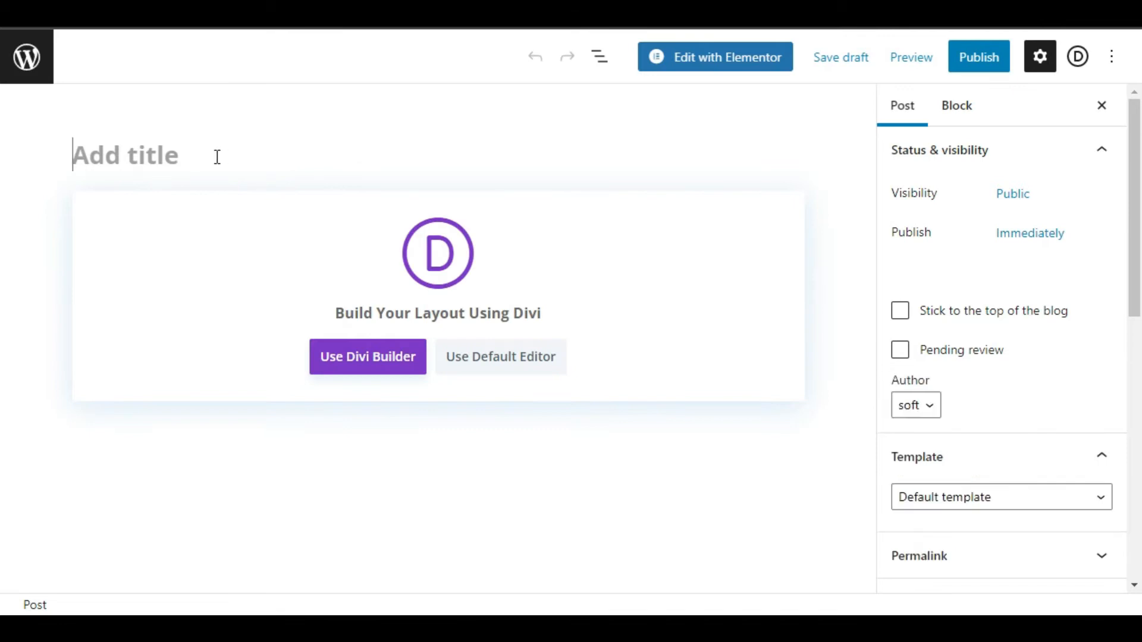
pyautogui.write('Team')
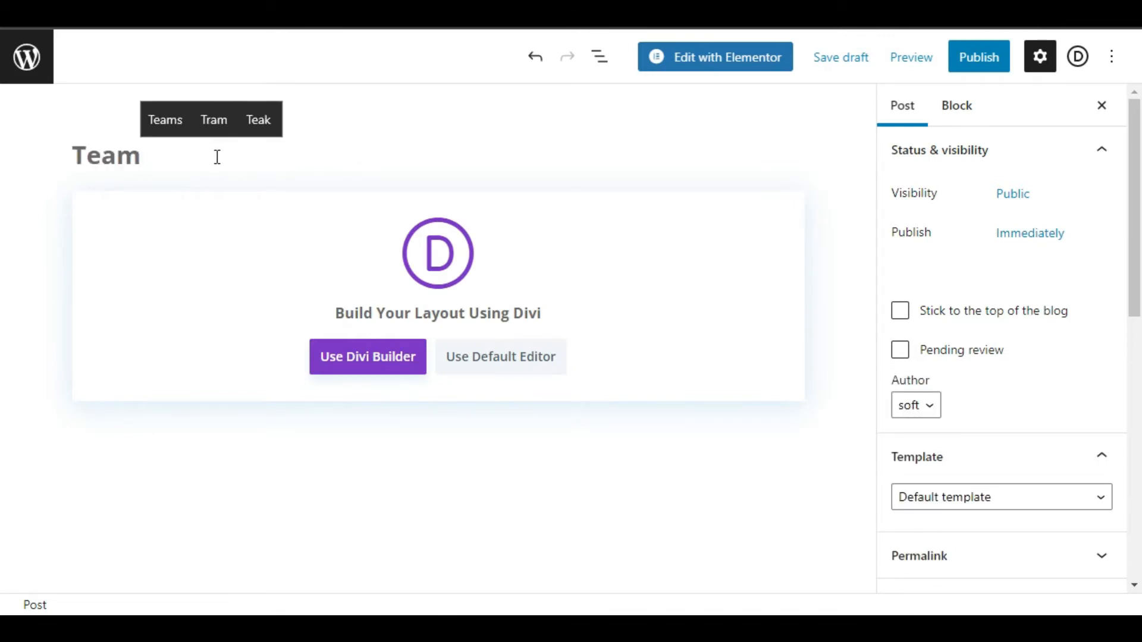
pyautogui.click(367, 359)
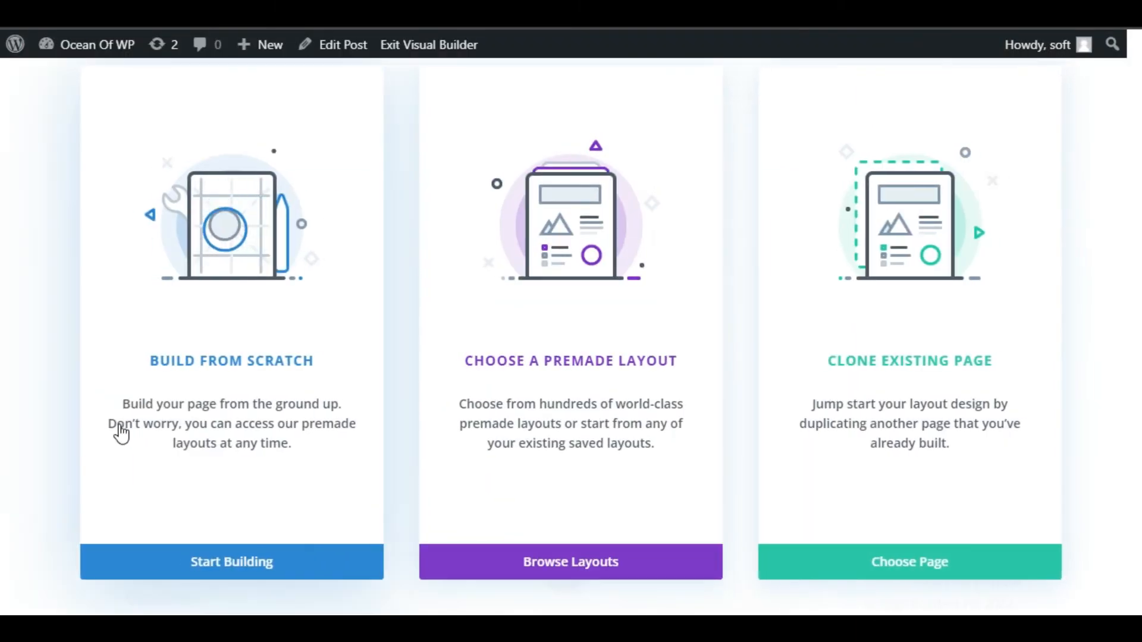
# Build from scratch with a single-column row and insert a Torque Team module into it
pyautogui.click(264, 572)
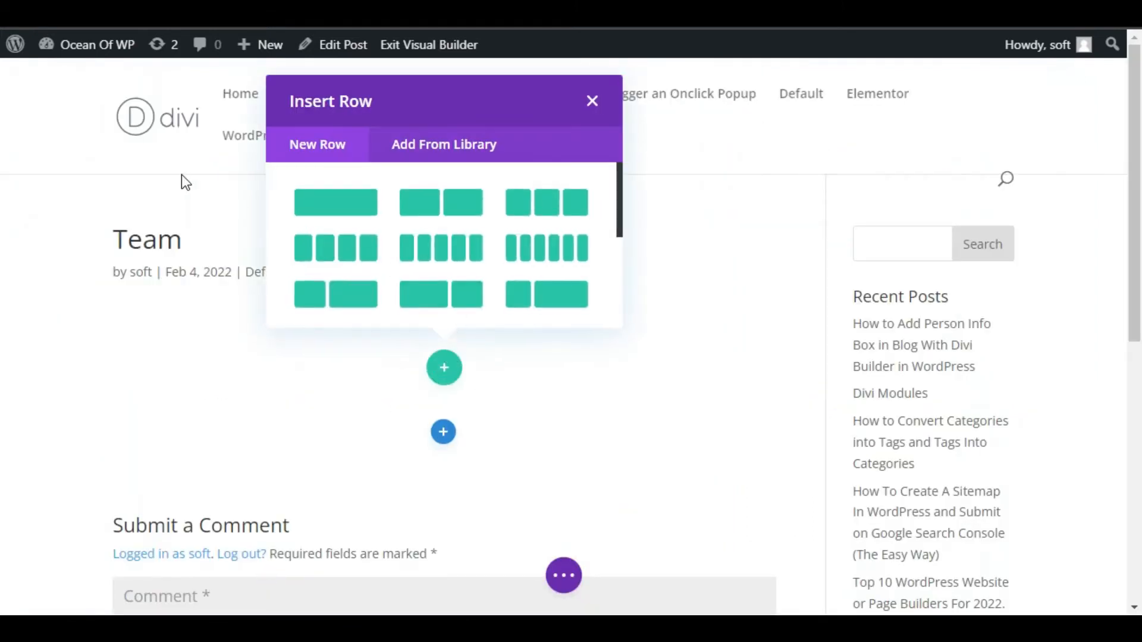
pyautogui.click(306, 214)
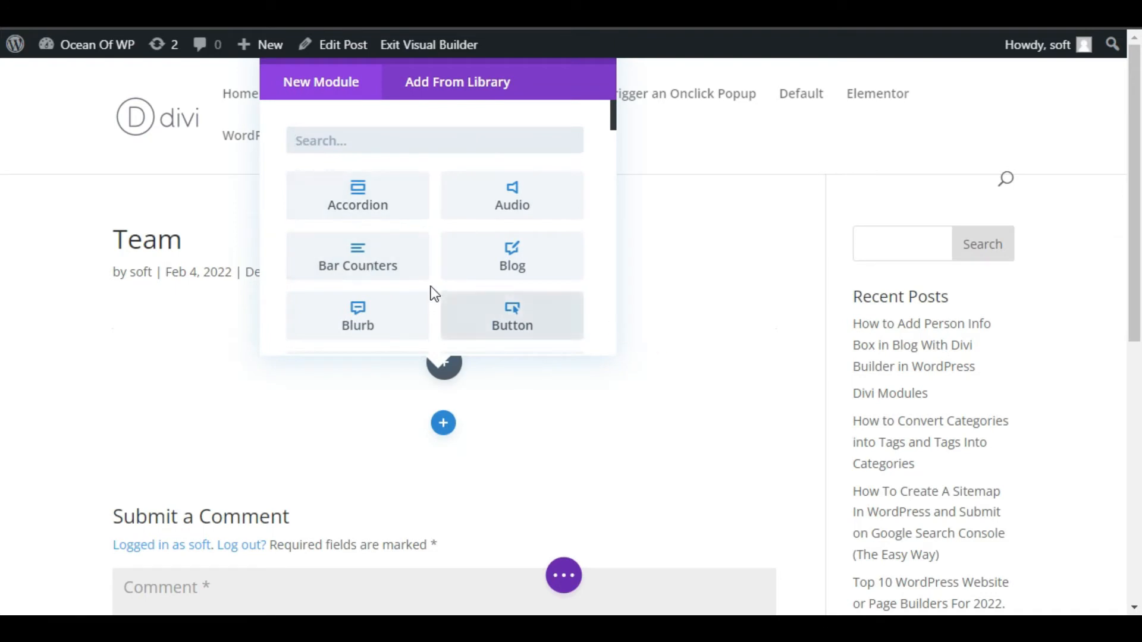
pyautogui.scroll(-5, 434, 293)
pyautogui.scroll(-10, 431, 294)
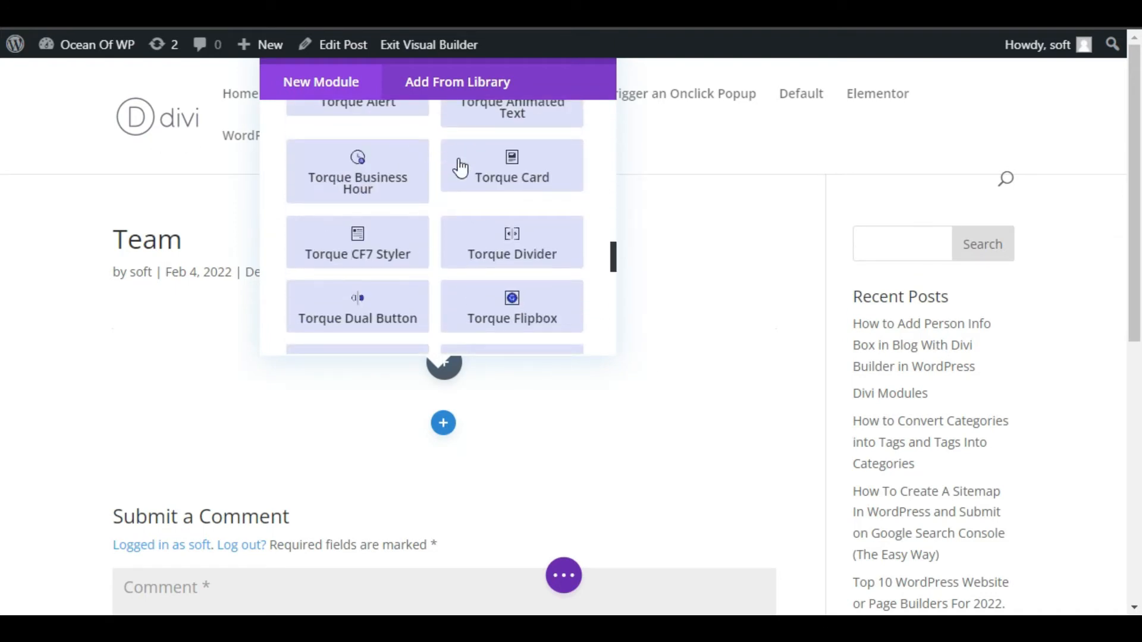
pyautogui.scroll(-7, 428, 209)
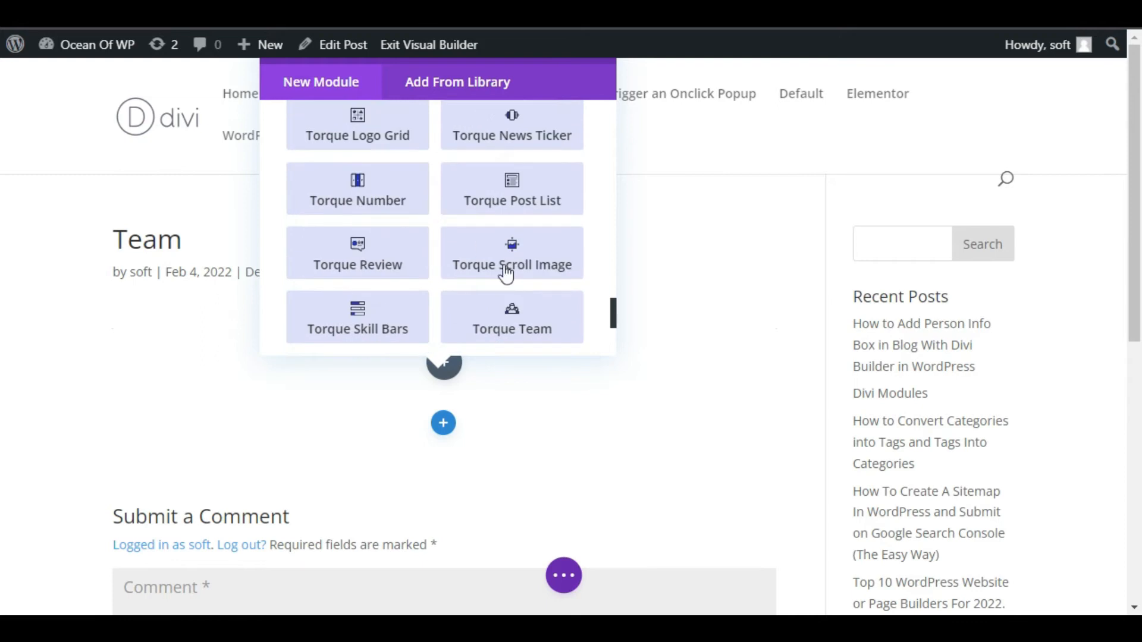
pyautogui.scroll(-2, 435, 305)
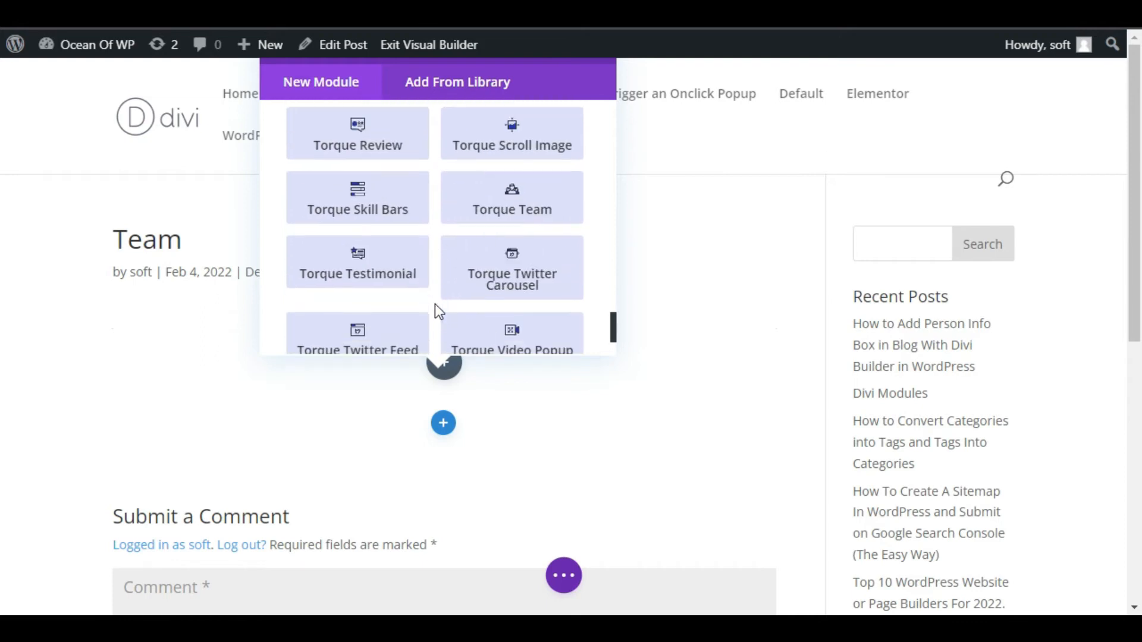
pyautogui.click(524, 209)
pyautogui.scroll(-2, 984, 374)
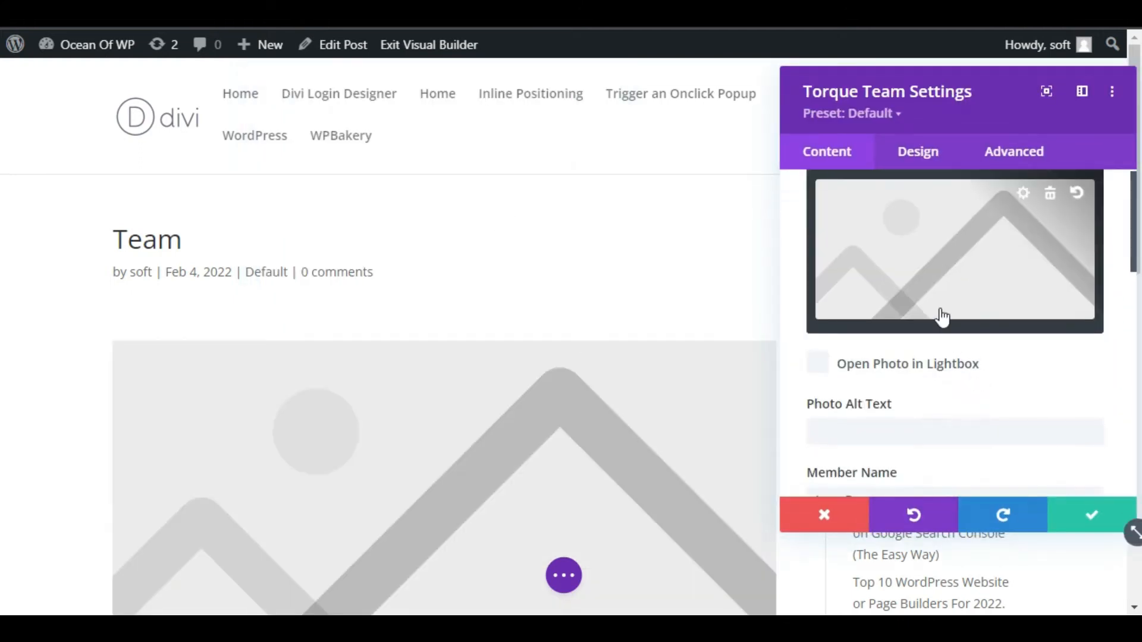
# Use the circular portrait of the smiling man as the member photo, opening in a lightbox
pyautogui.click(919, 280)
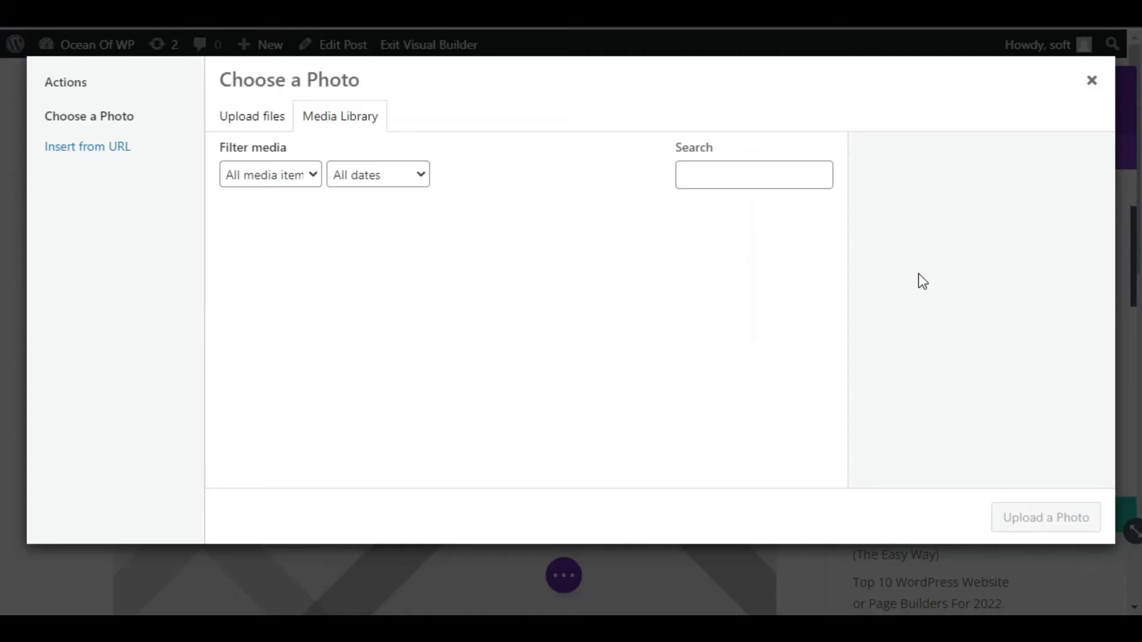
pyautogui.scroll(-5, 345, 357)
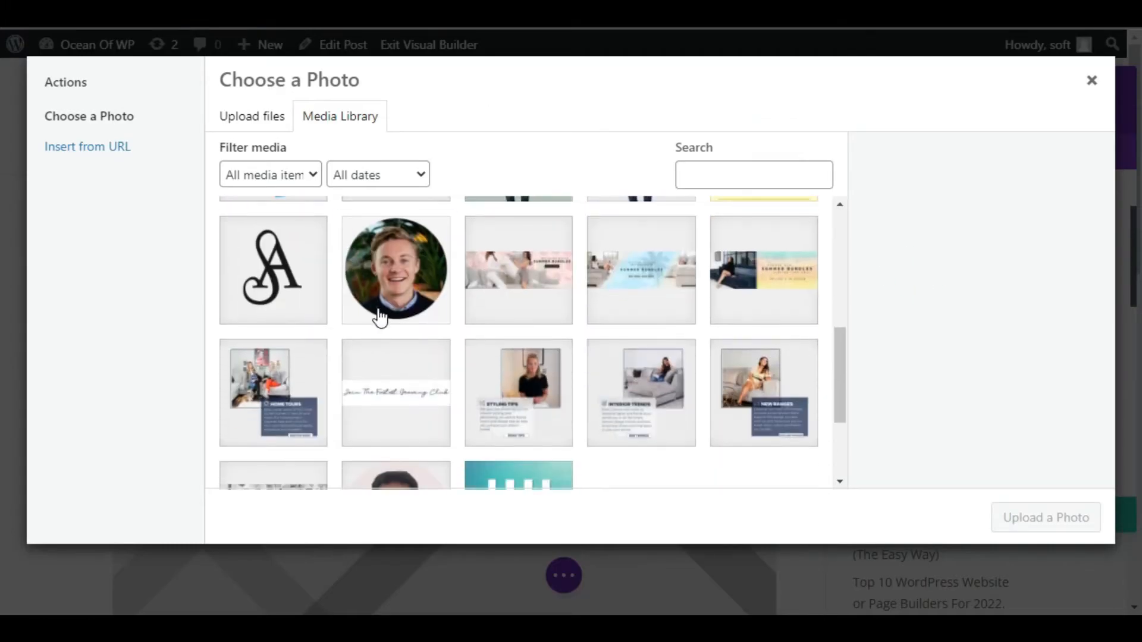
pyautogui.click(377, 313)
pyautogui.click(1053, 519)
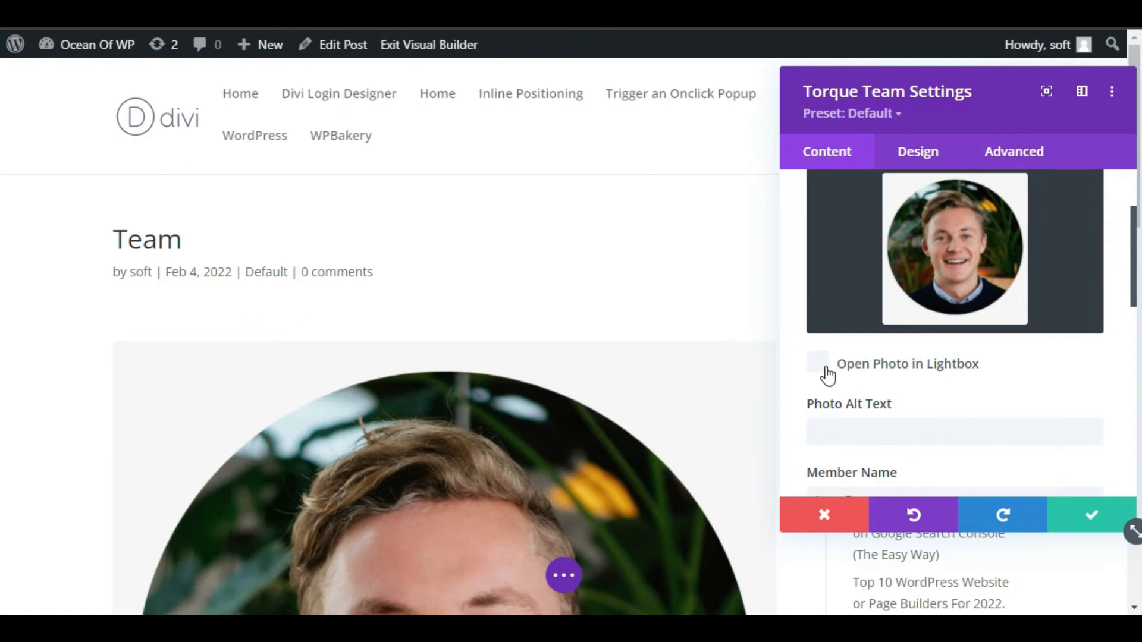
pyautogui.click(820, 369)
pyautogui.scroll(-4, 928, 384)
pyautogui.scroll(5, 891, 323)
# Enter the team member's name and set the job title to 'CEO, SoftAsia'
pyautogui.click(833, 434)
pyautogui.scroll(-1, 886, 406)
pyautogui.scroll(-2, 887, 407)
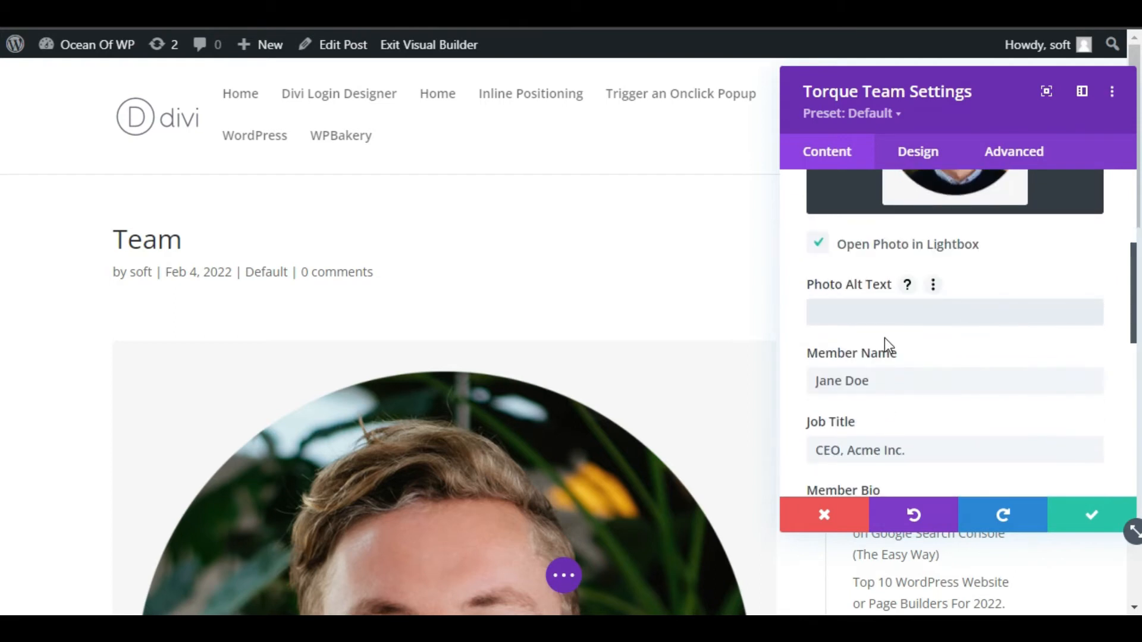
pyautogui.scroll(-3, 862, 400)
pyautogui.moveTo(890, 260); pyautogui.dragTo(804, 271)
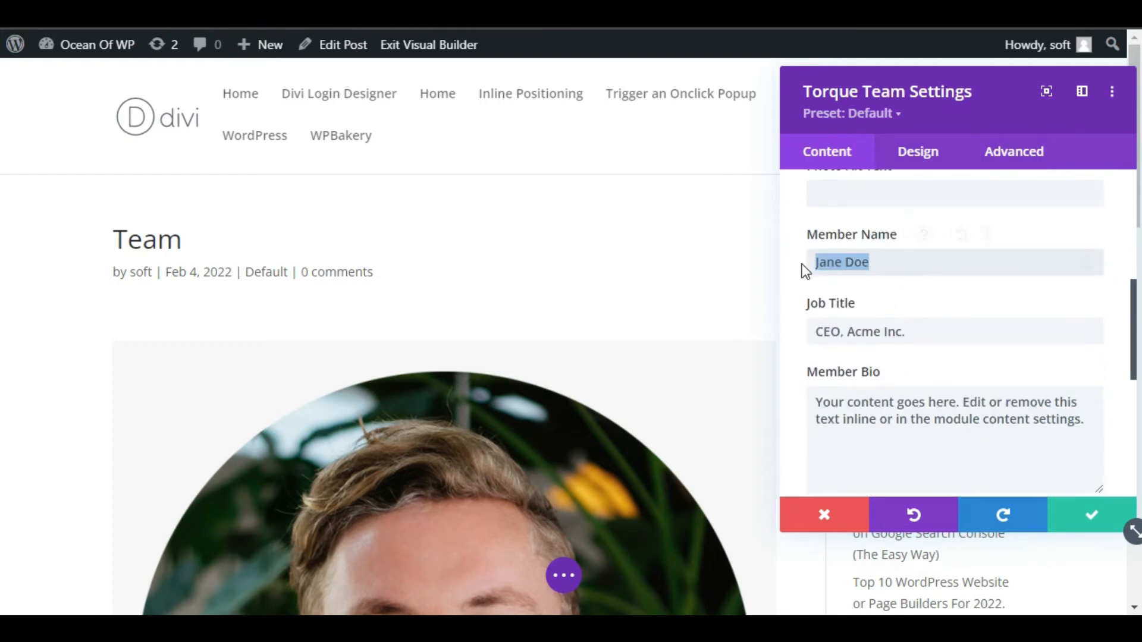
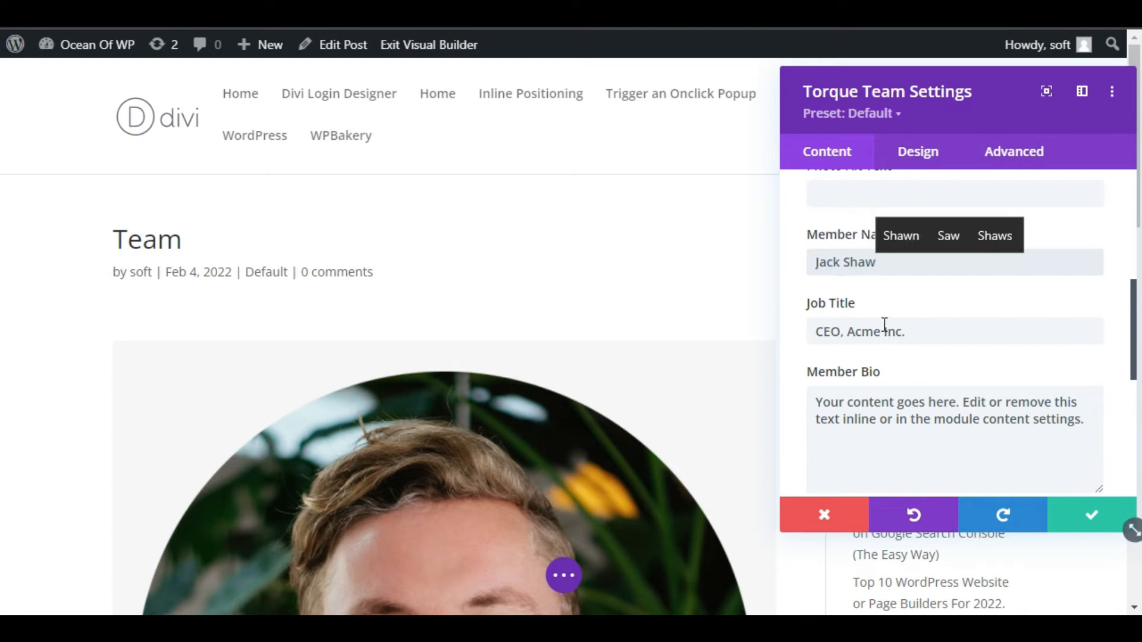
pyautogui.click(911, 332)
pyautogui.moveTo(911, 332); pyautogui.dragTo(847, 331)
pyautogui.write('So')
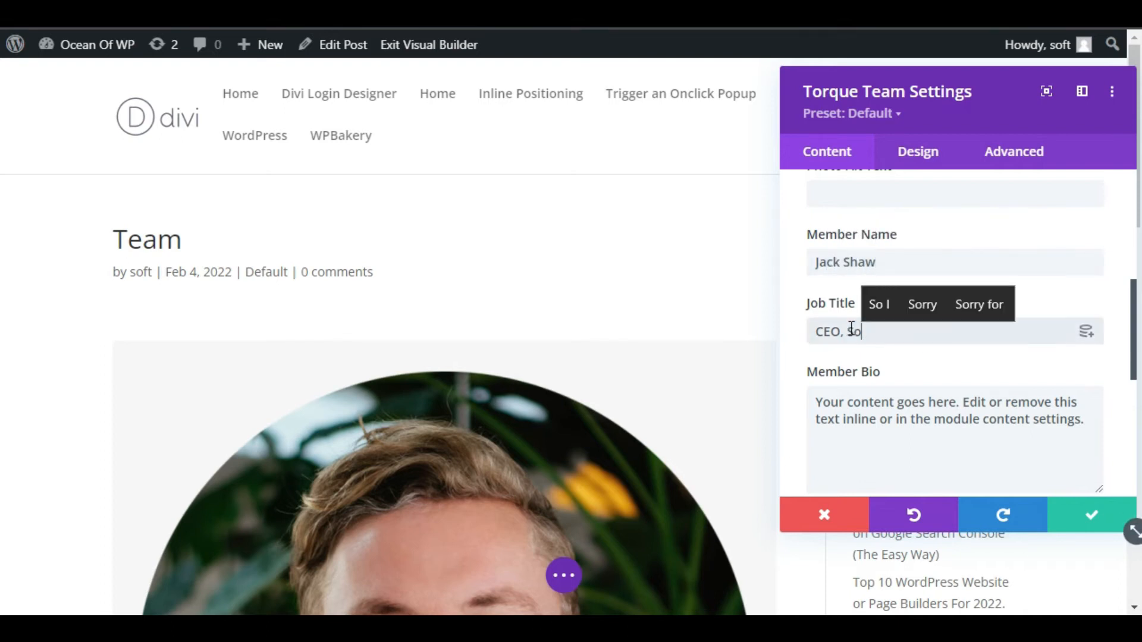
pyautogui.write('ftAsia')
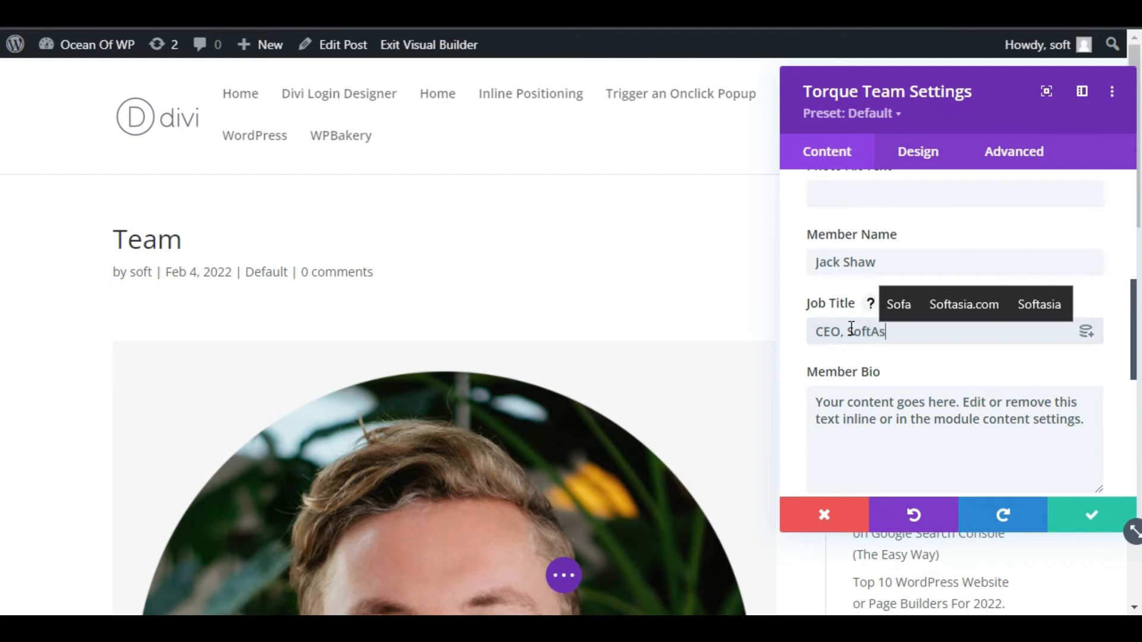
# Replace the placeholder member bio with the pasted CEO message
pyautogui.click(933, 427)
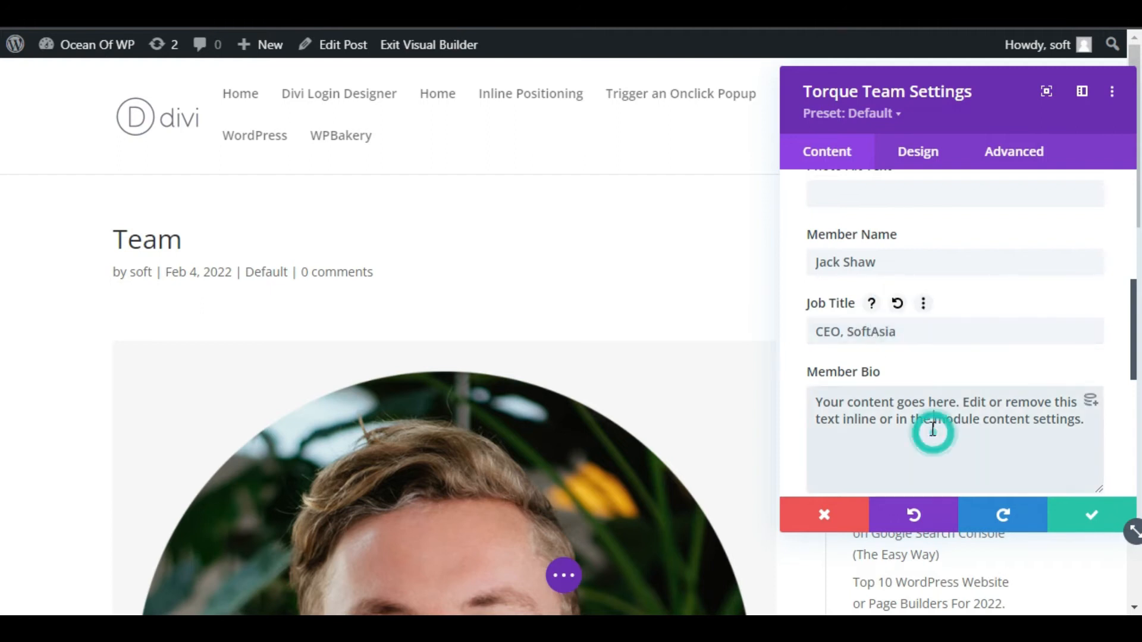
pyautogui.hotkey('ctrl', 'a')
pyautogui.hotkey('ctrl', 'v')
pyautogui.scroll(-5, 941, 339)
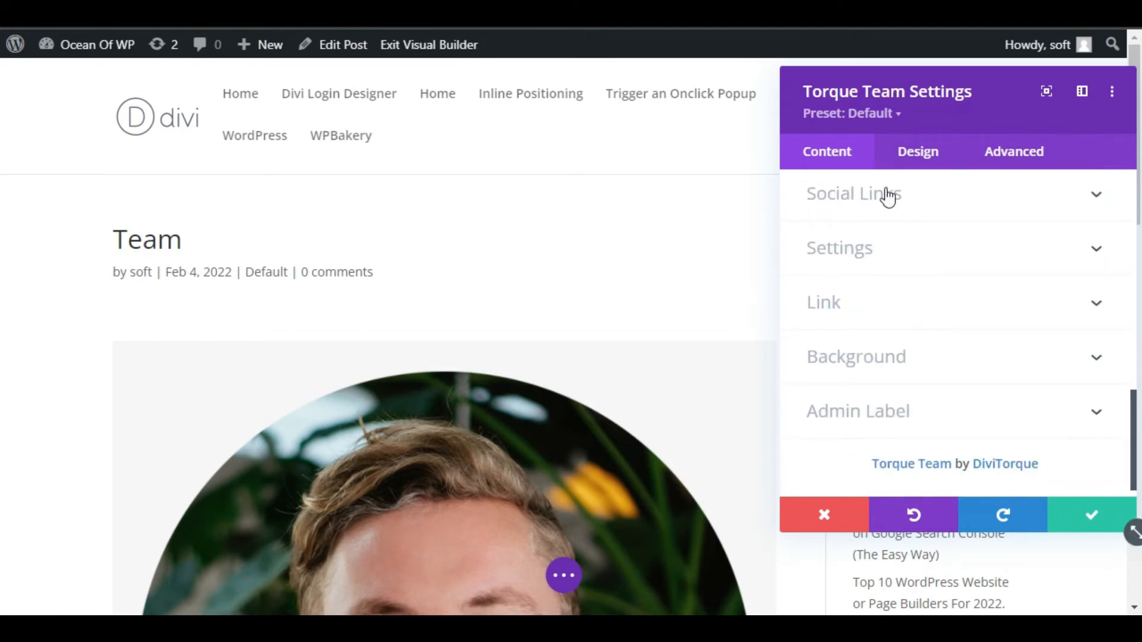
pyautogui.click(884, 199)
# Enter '#' as the email address link and '@' as the Instagram link
pyautogui.scroll(-5, 454, 326)
pyautogui.scroll(-4, 455, 338)
pyautogui.click(844, 264)
pyautogui.click(845, 329)
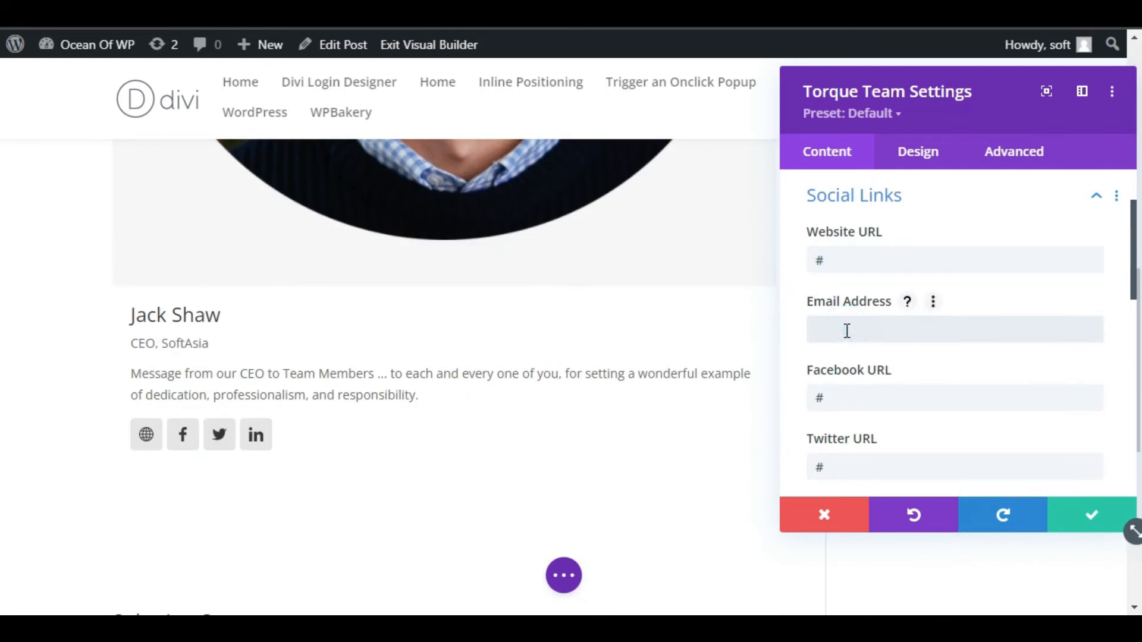
pyautogui.write('#')
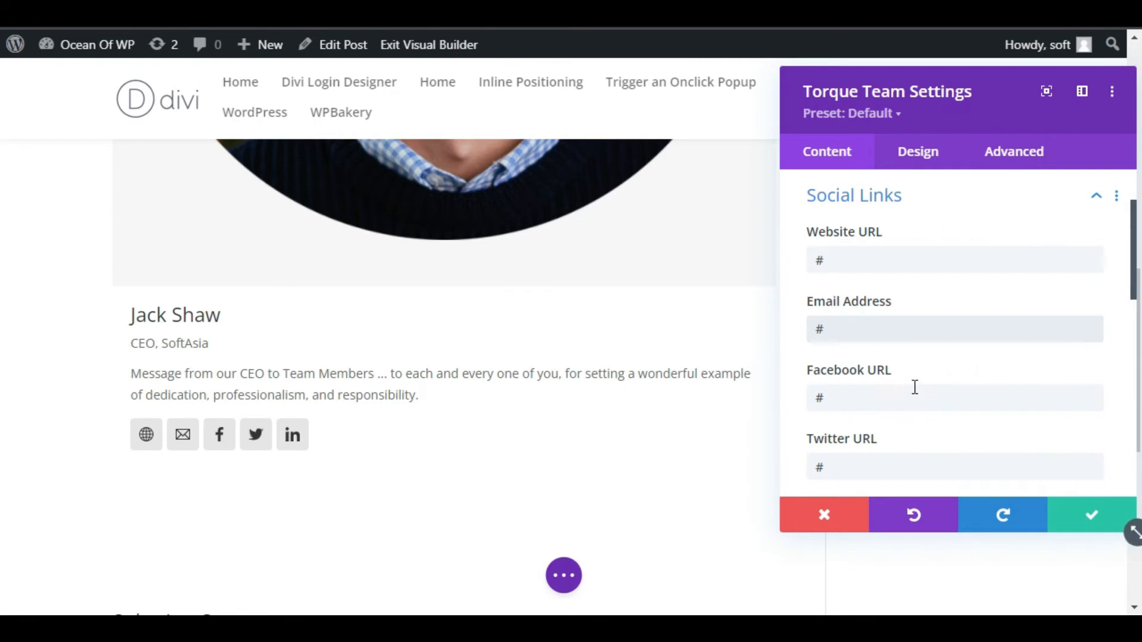
pyautogui.scroll(-2, 911, 388)
pyautogui.click(825, 418)
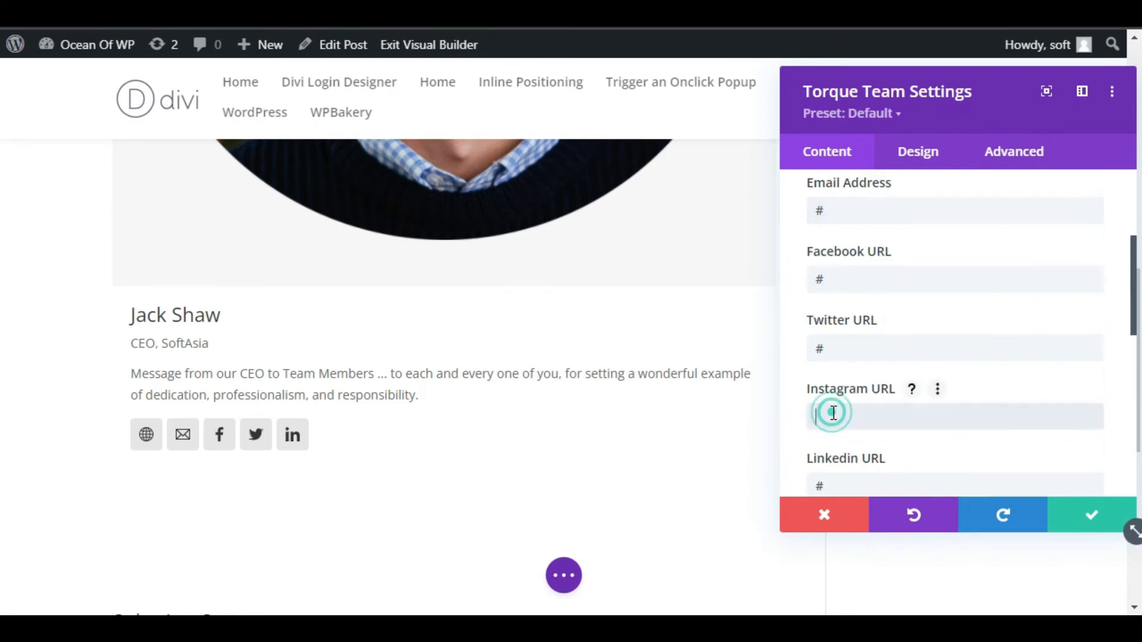
pyautogui.write('@')
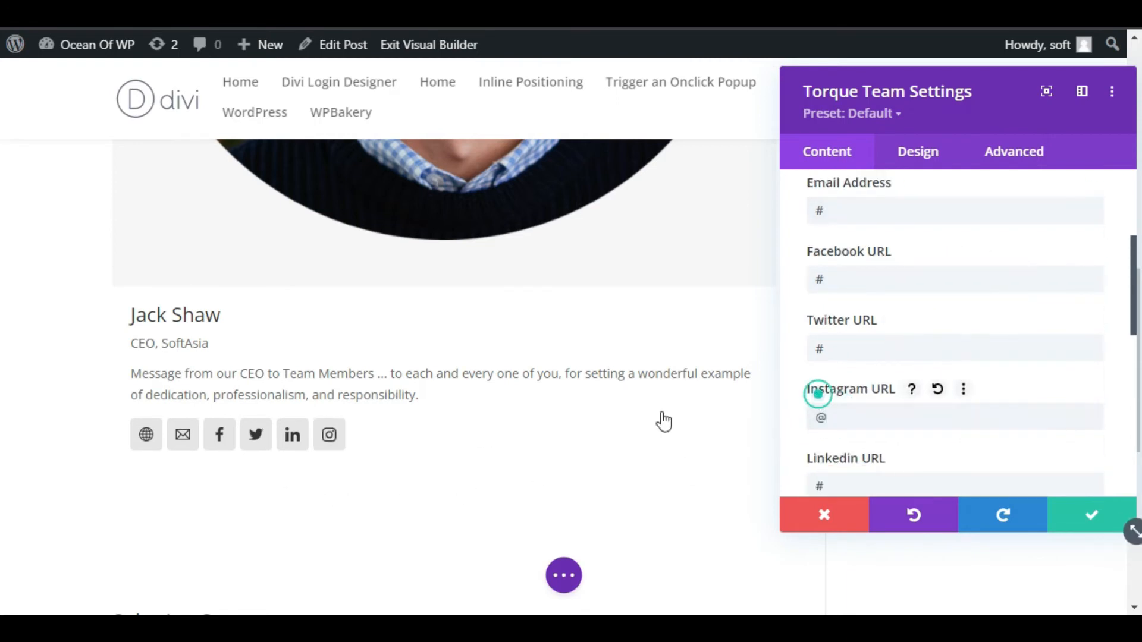
pyautogui.scroll(-4, 901, 362)
pyautogui.scroll(8, 901, 366)
pyautogui.scroll(-8, 901, 370)
pyautogui.scroll(7, 901, 375)
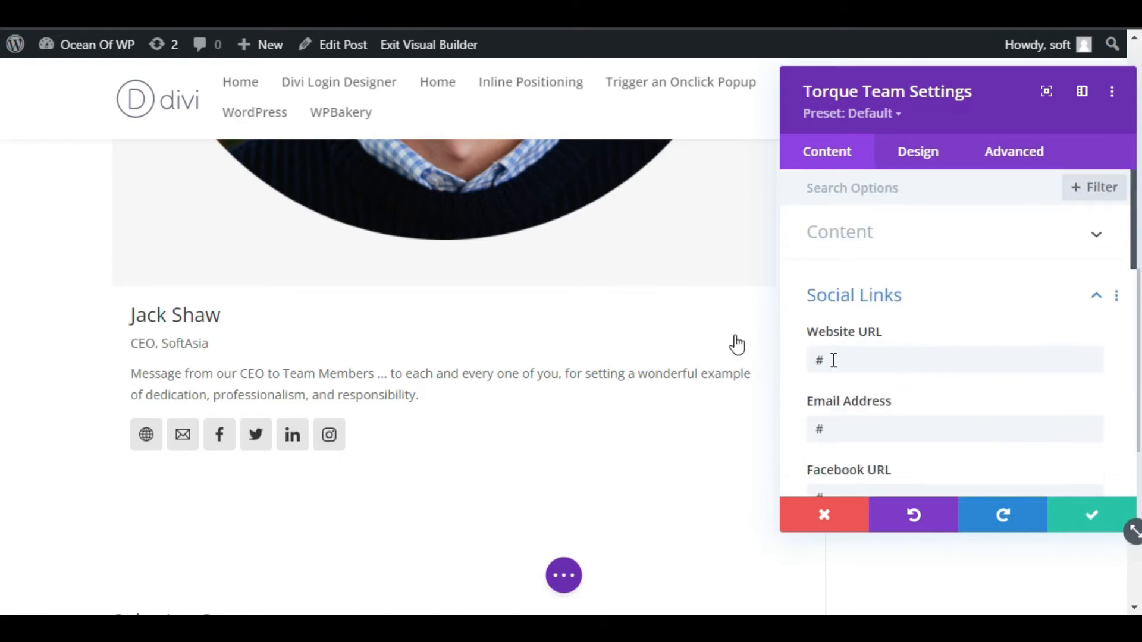
# Turn on Show Content on Hover, using the Slide Bottom animation at 400ms
pyautogui.click(934, 295)
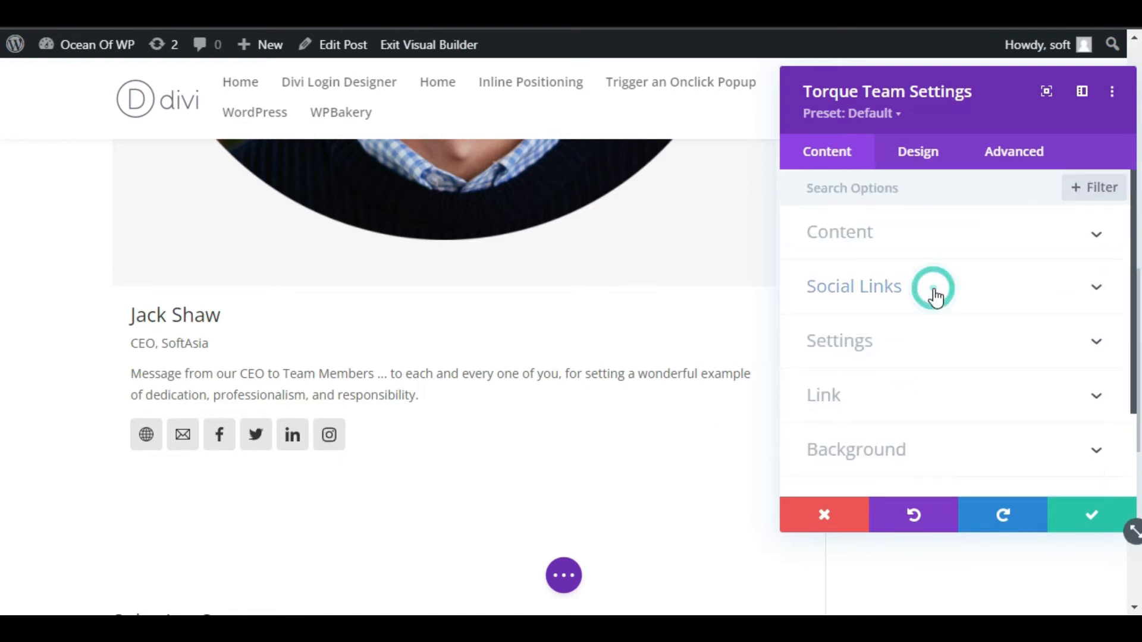
pyautogui.click(888, 351)
pyautogui.scroll(-2, 889, 353)
pyautogui.scroll(2, 888, 354)
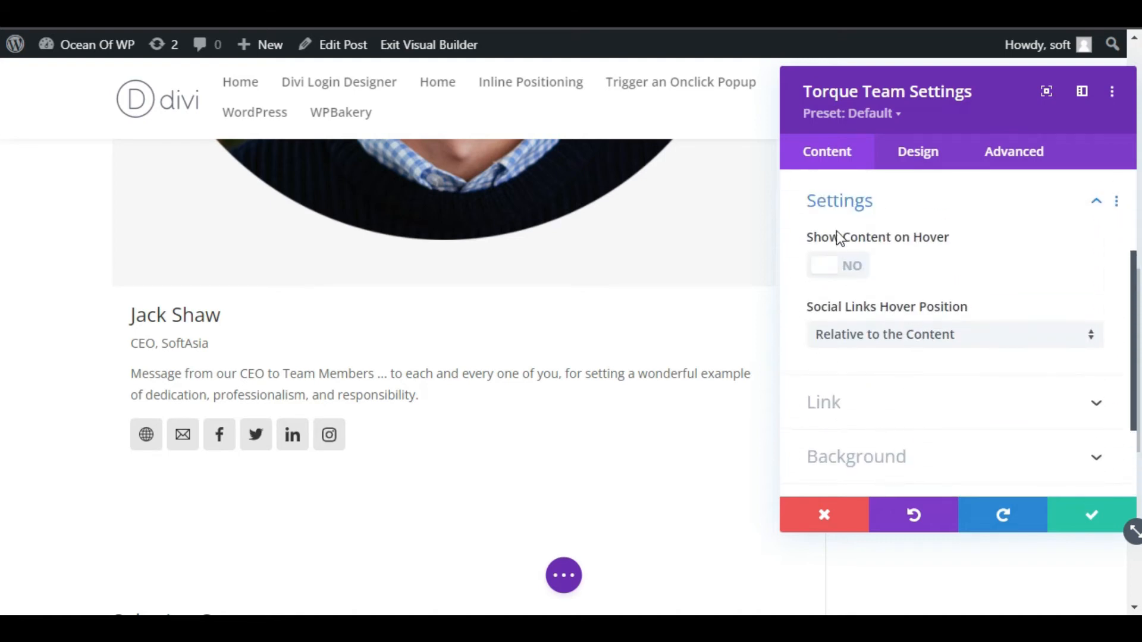
pyautogui.click(835, 265)
pyautogui.scroll(2, 616, 450)
pyautogui.moveTo(324, 320)
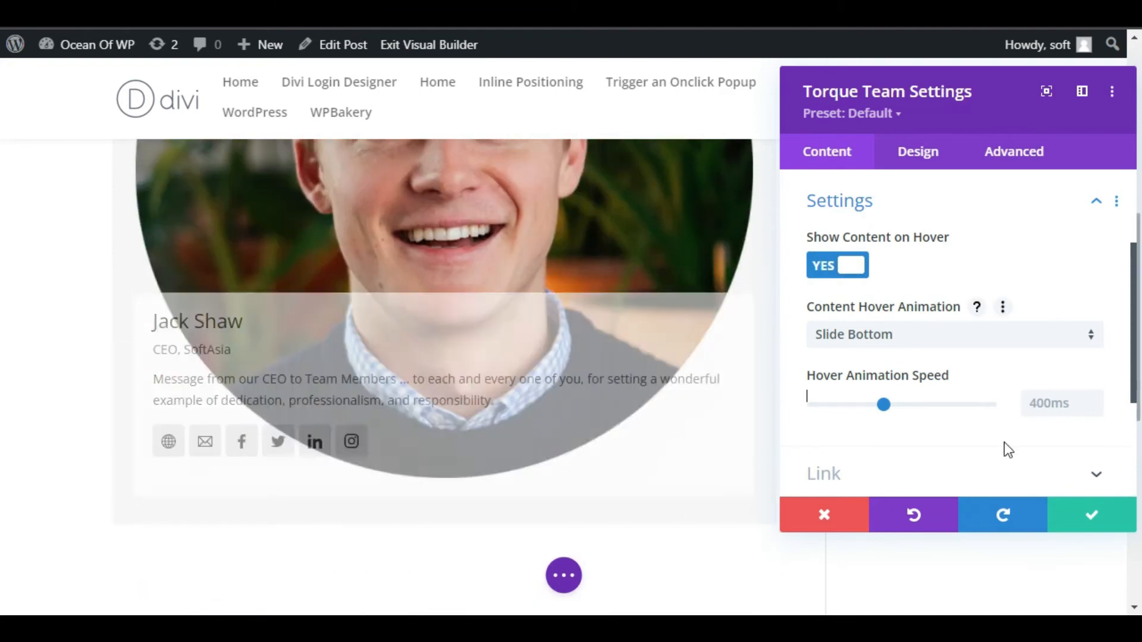
pyautogui.scroll(3, 956, 464)
# Set the card's content alignment to center in the Design settings
pyautogui.click(910, 150)
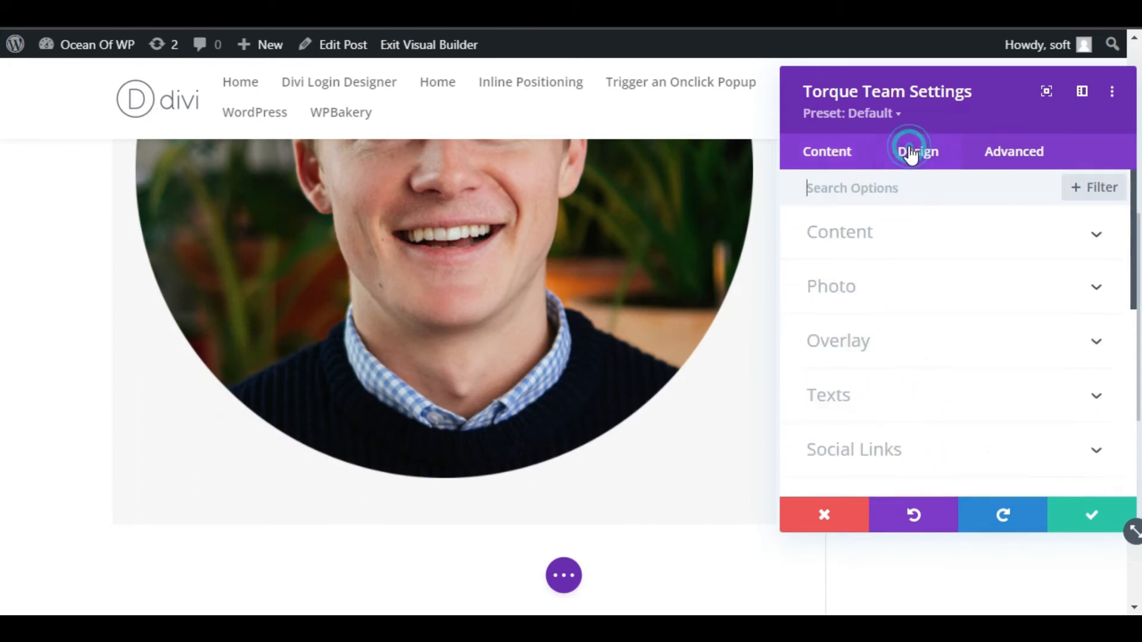
pyautogui.click(905, 246)
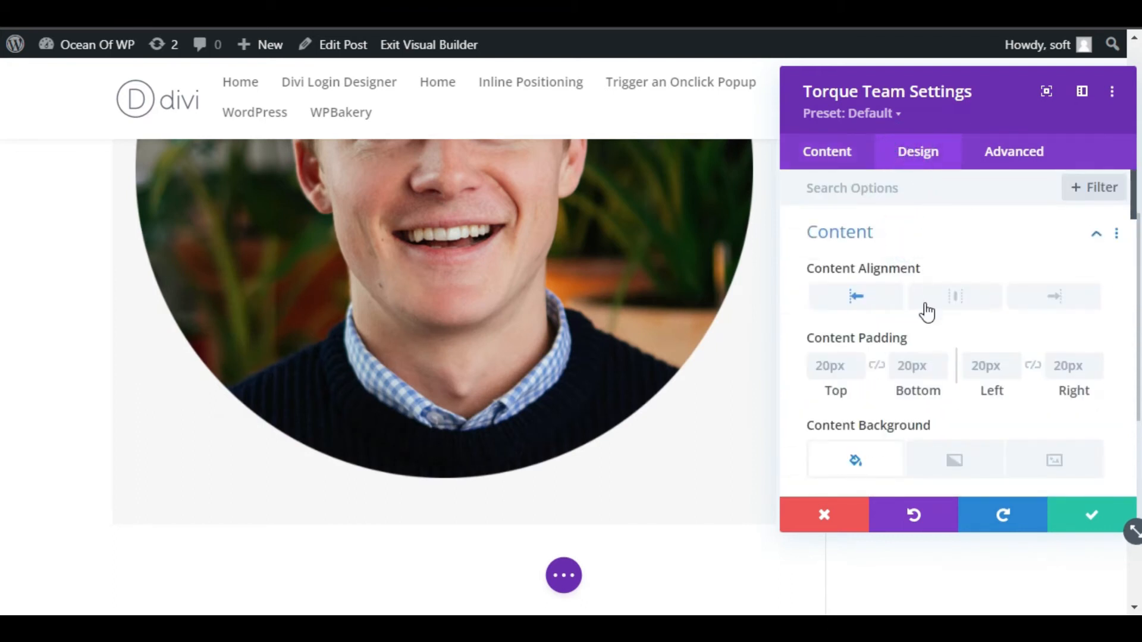
pyautogui.scroll(-2, 960, 298)
pyautogui.scroll(2, 958, 274)
pyautogui.click(947, 301)
pyautogui.click(887, 237)
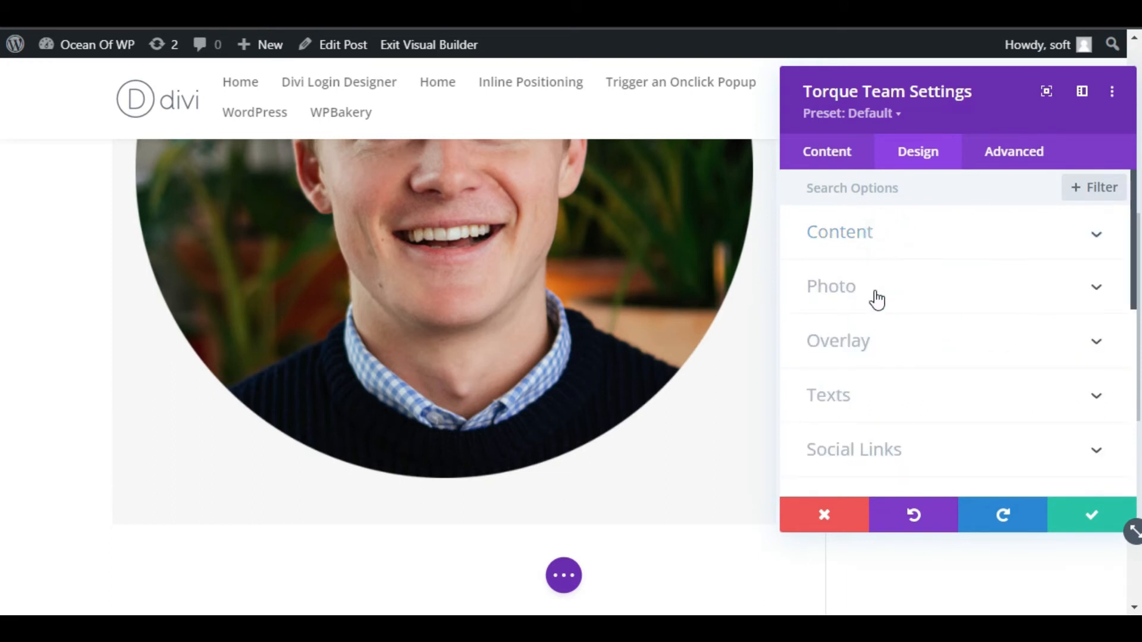
# Make the photo 400px wide and 400px high, and center it
pyautogui.click(877, 300)
pyautogui.moveTo(979, 262); pyautogui.dragTo(888, 263)
pyautogui.moveTo(987, 337); pyautogui.dragTo(890, 333)
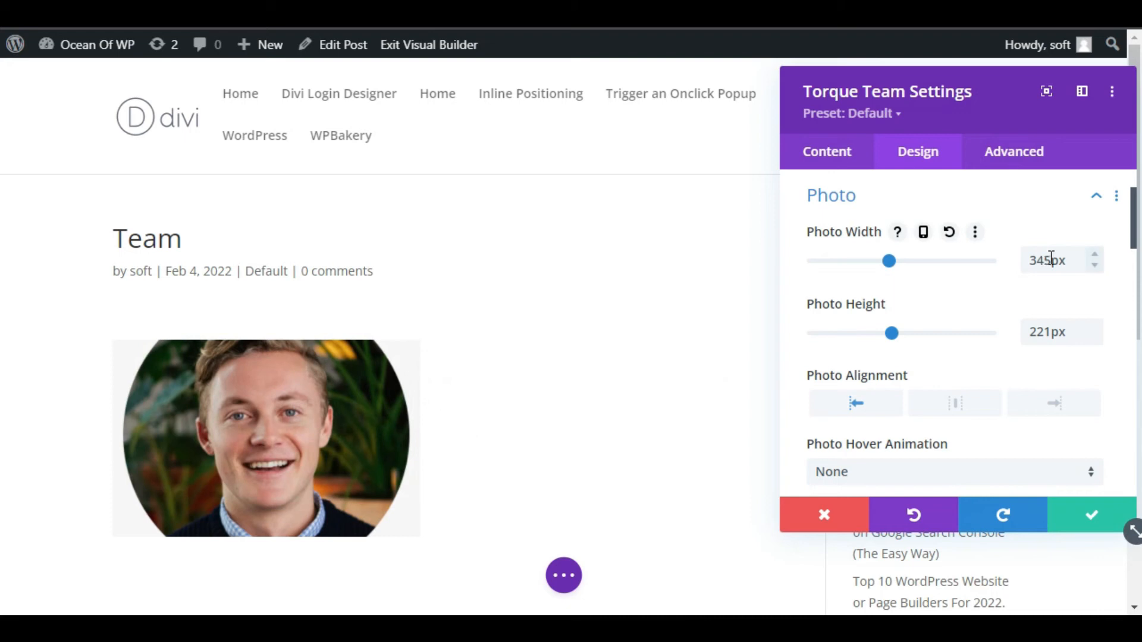
pyautogui.moveTo(1058, 262); pyautogui.dragTo(1032, 264)
pyautogui.write('400')
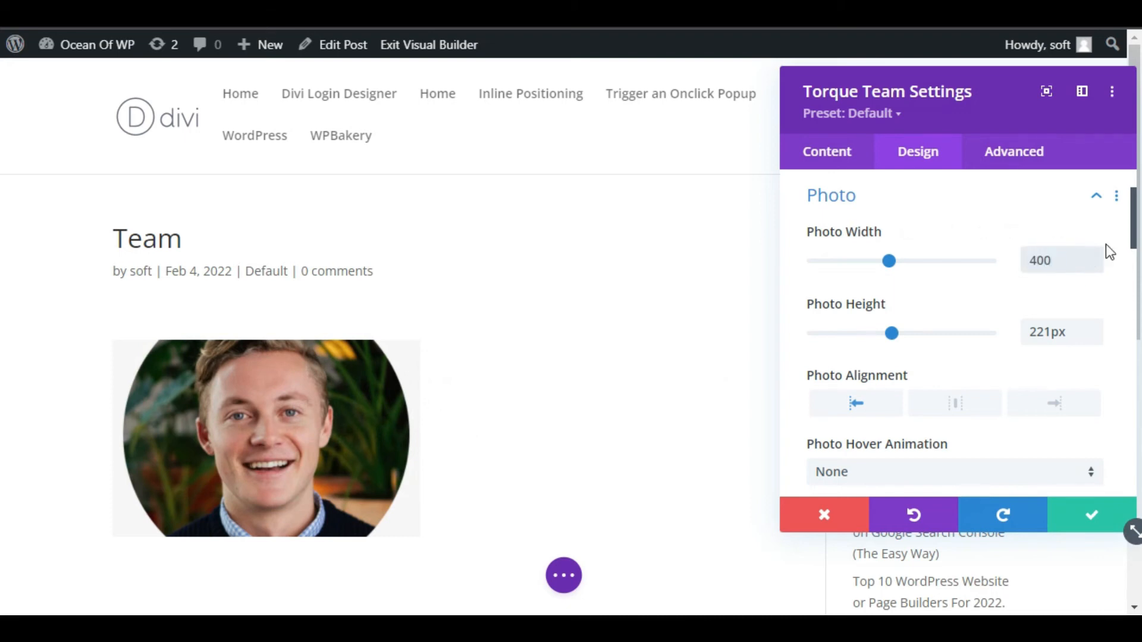
pyautogui.doubleClick(1061, 335)
pyautogui.write('400px')
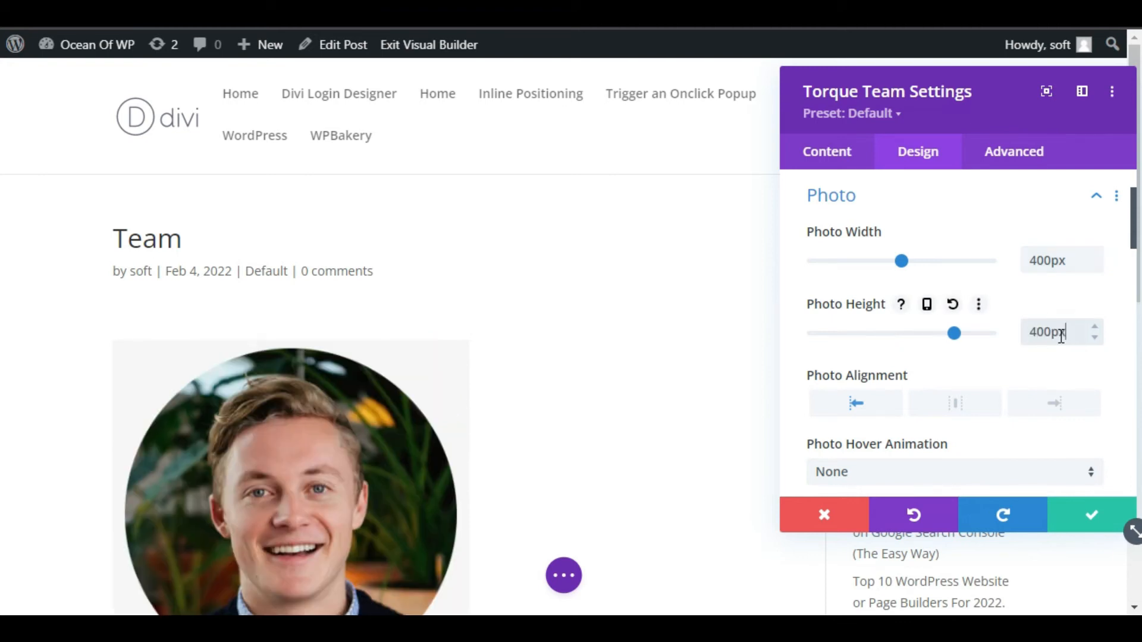
pyautogui.scroll(-5, 642, 452)
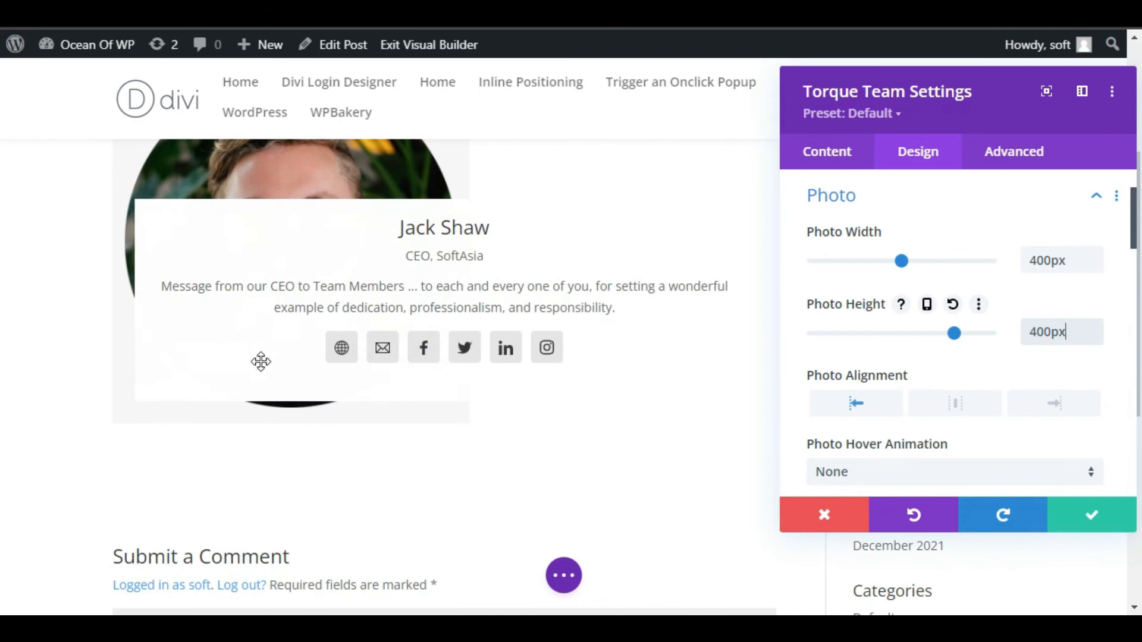
pyautogui.scroll(4, 751, 410)
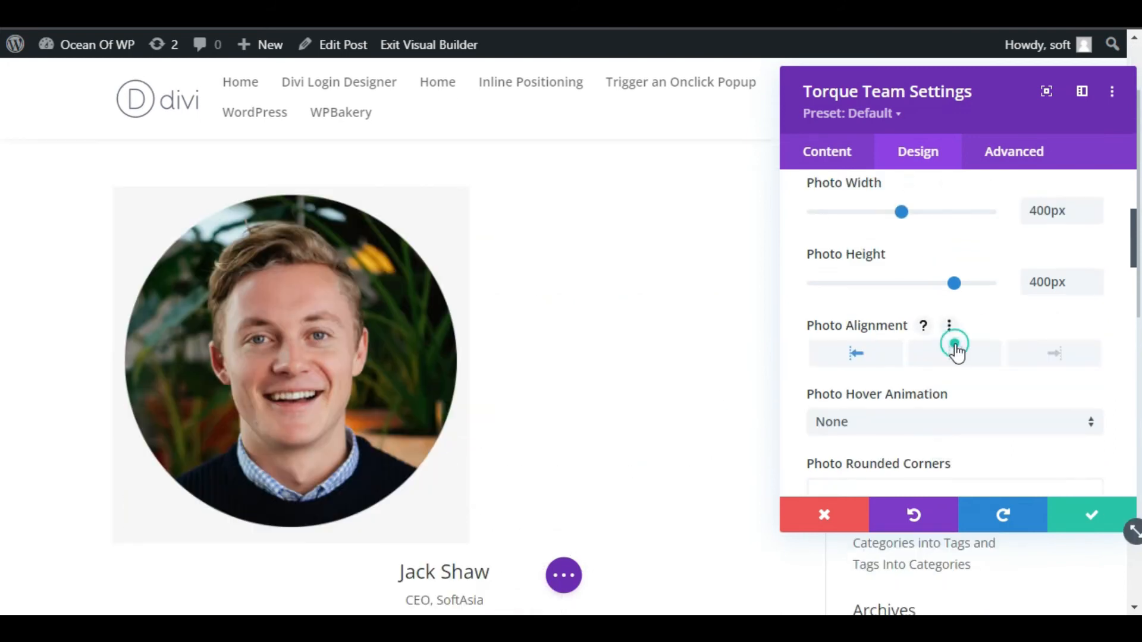
pyautogui.click(955, 345)
pyautogui.scroll(-4, 445, 393)
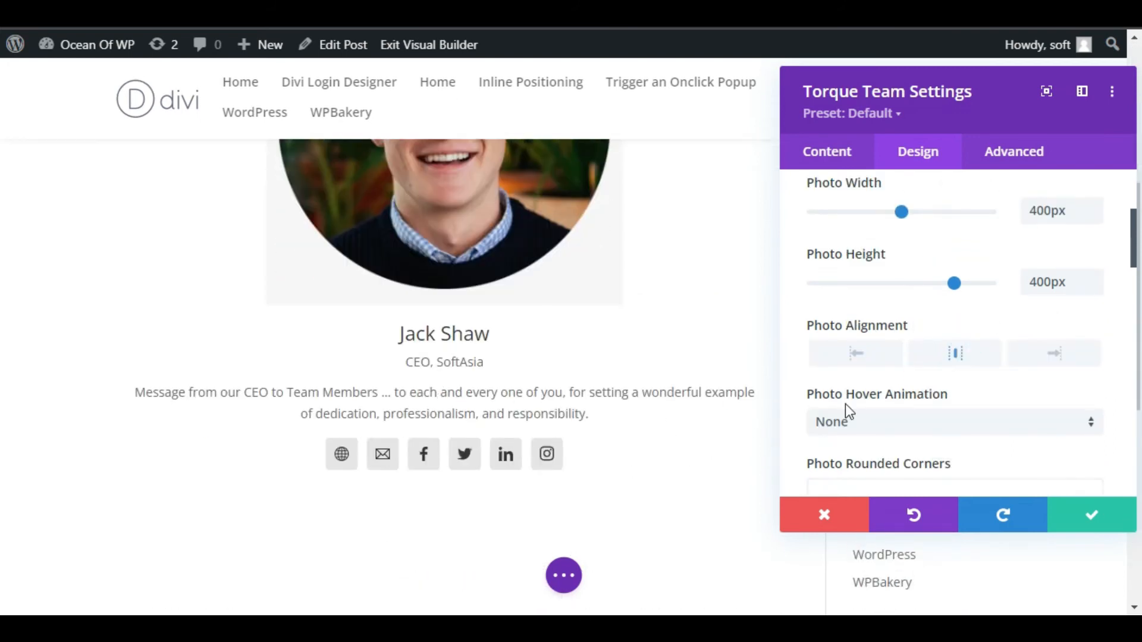
pyautogui.scroll(2, 928, 404)
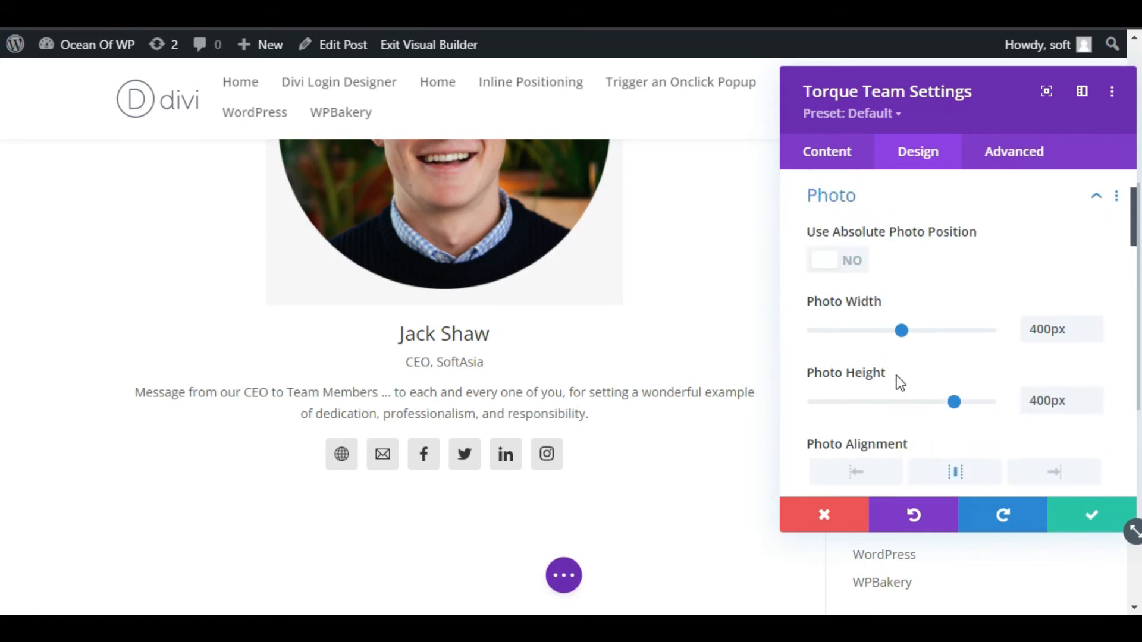
# Shorten the member bio by deleting the text after the word 'to'
pyautogui.click(831, 172)
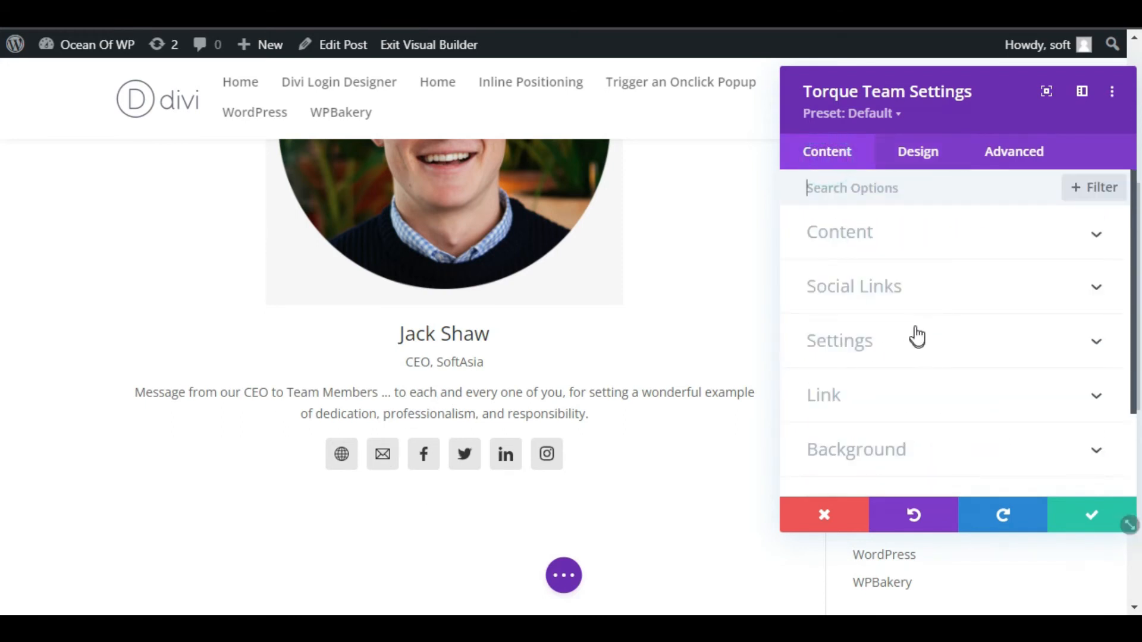
pyautogui.click(835, 236)
pyautogui.scroll(-6, 942, 318)
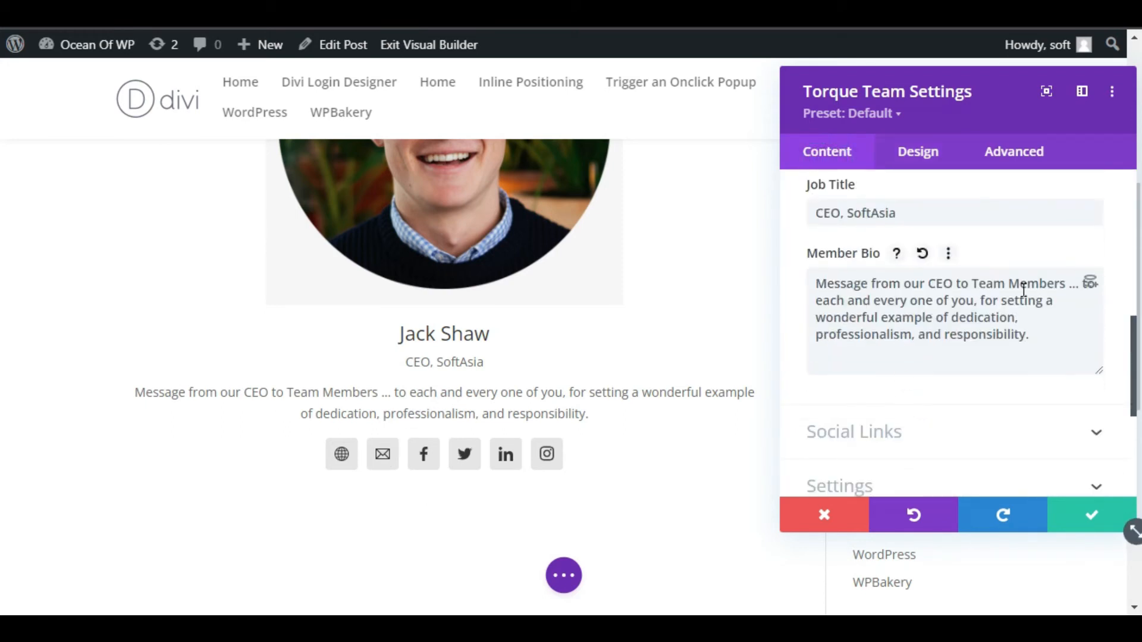
pyautogui.moveTo(815, 306); pyautogui.dragTo(1060, 341)
pyautogui.press('BackSpace')
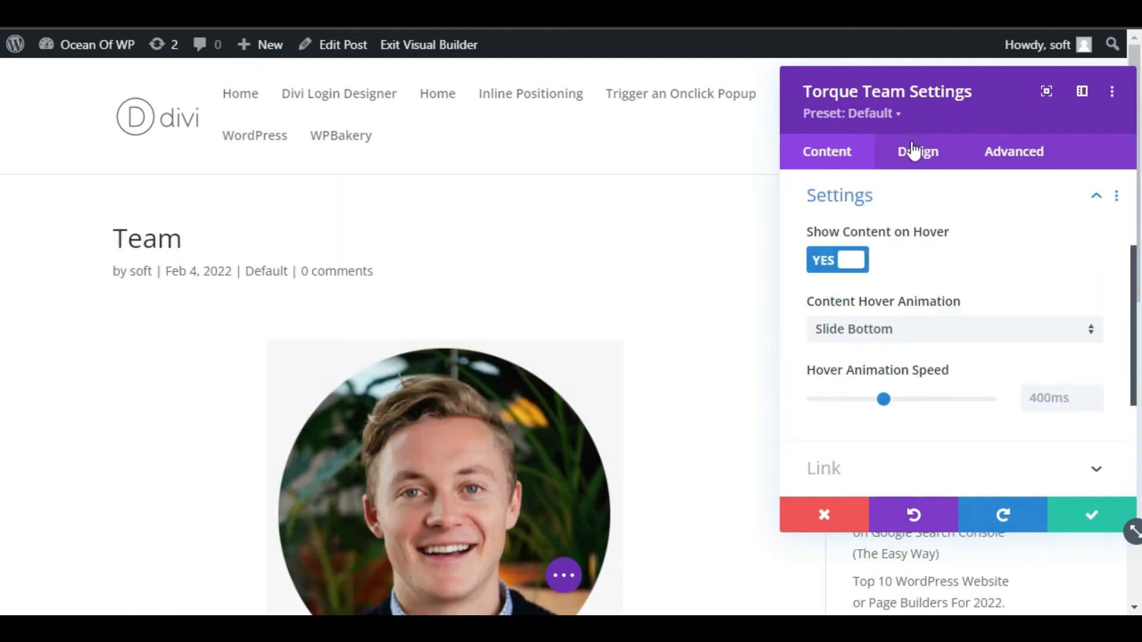
pyautogui.click(915, 151)
pyautogui.scroll(-2, 874, 355)
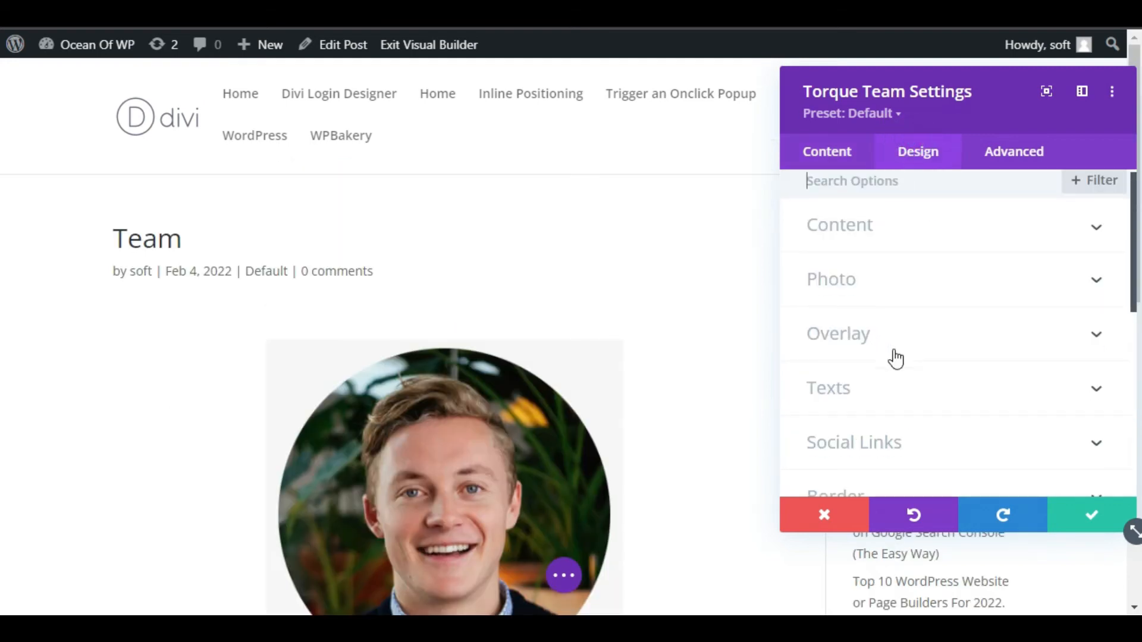
# Give the member name the Abel font, Bold weight, black colour and 30px size
pyautogui.click(845, 280)
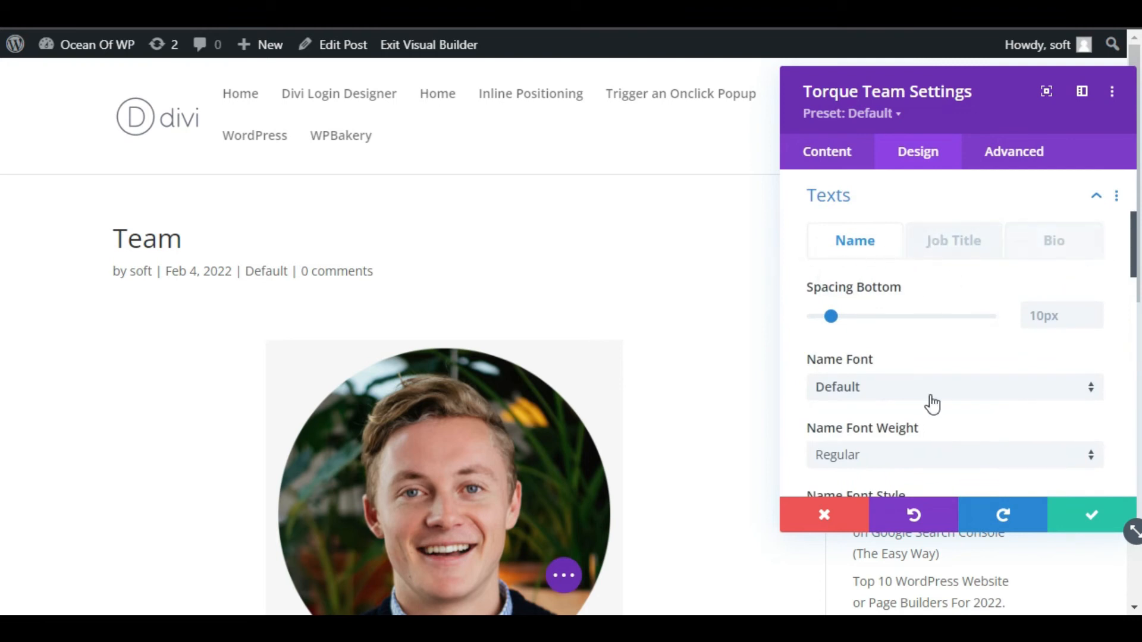
pyautogui.scroll(-2, 930, 402)
pyautogui.scroll(-6, 494, 351)
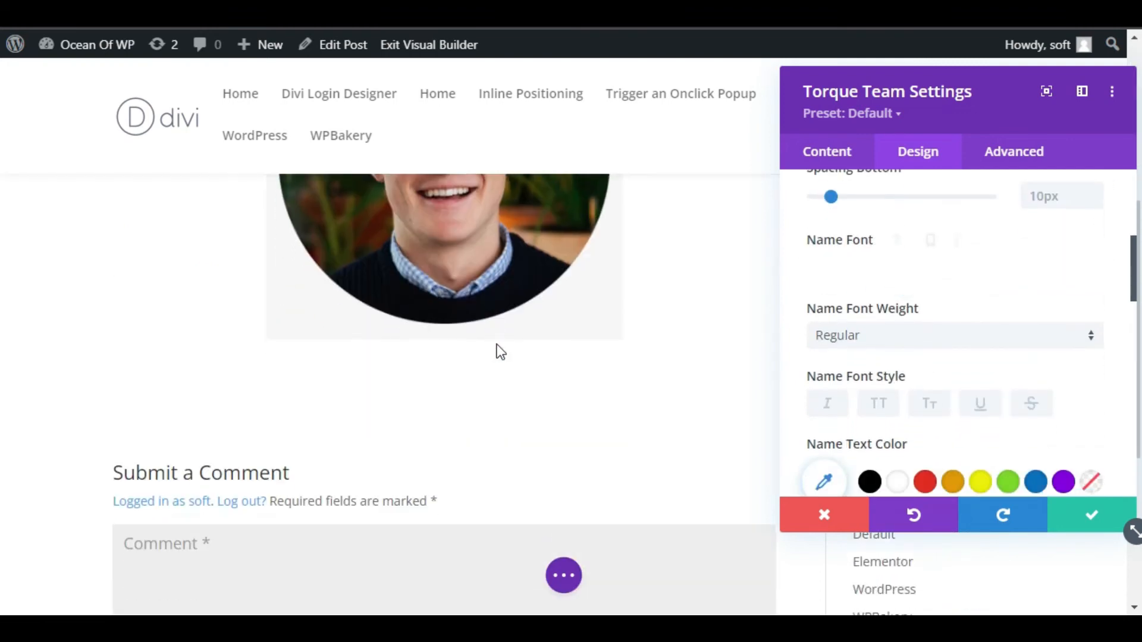
pyautogui.click(916, 274)
pyautogui.click(885, 275)
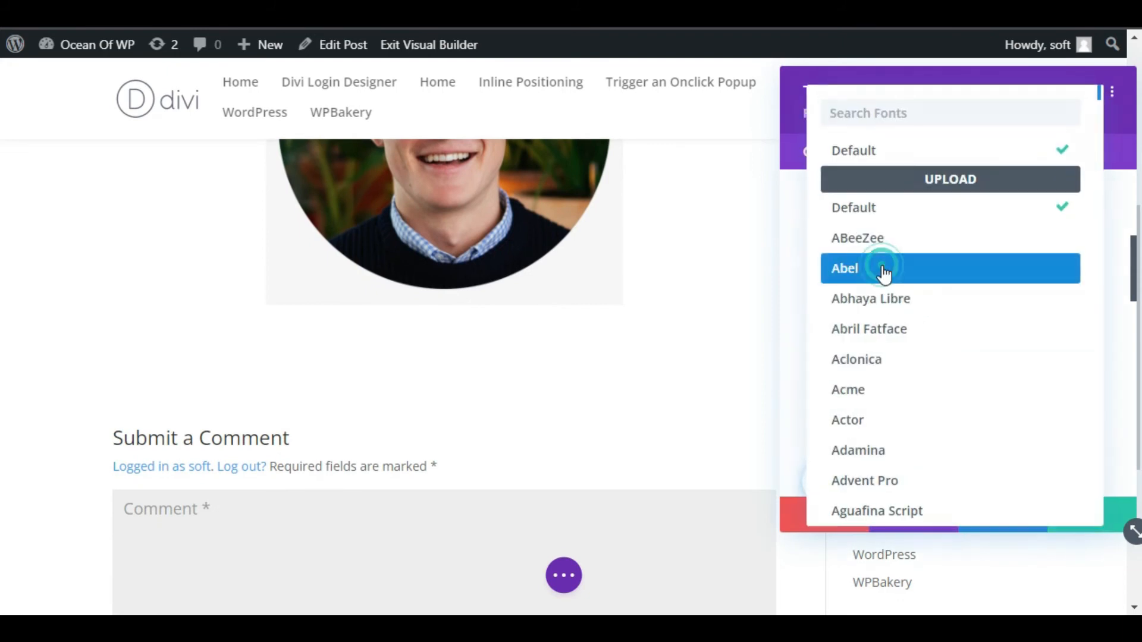
pyautogui.click(873, 336)
pyautogui.click(877, 380)
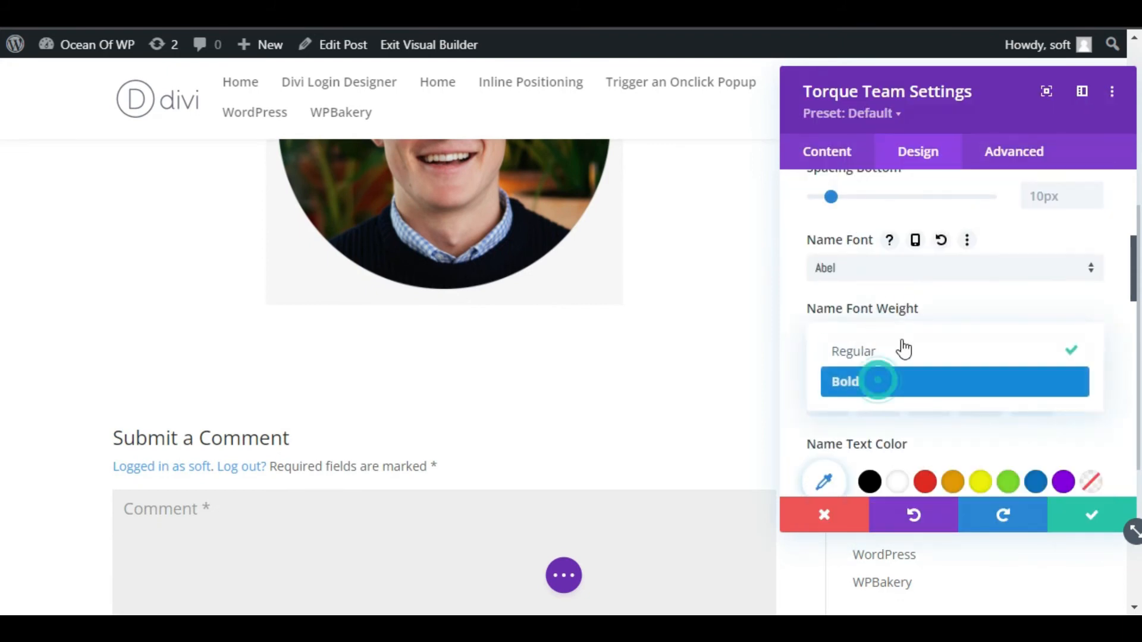
pyautogui.scroll(-2, 884, 372)
pyautogui.click(869, 364)
pyautogui.scroll(-4, 925, 337)
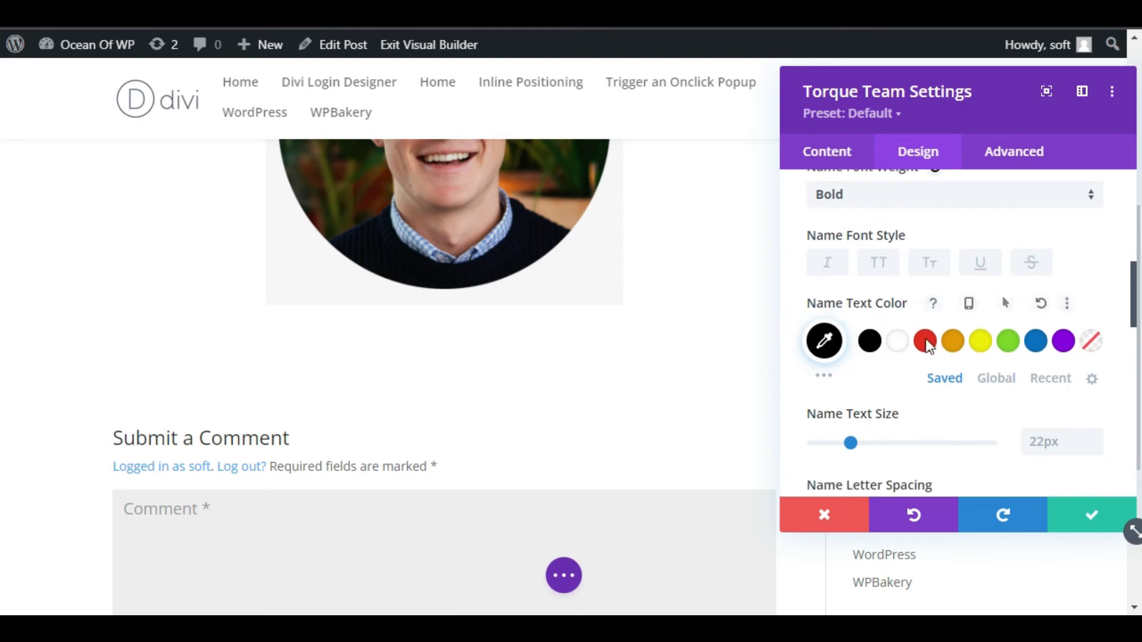
pyautogui.write('30')
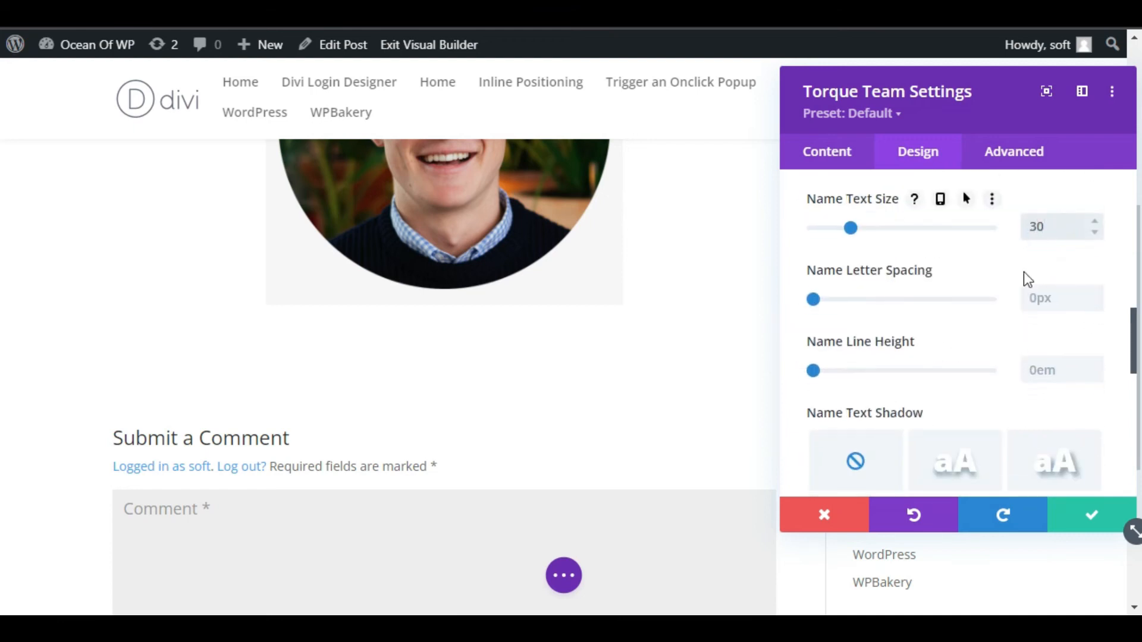
pyautogui.scroll(4, 932, 280)
pyautogui.scroll(4, 930, 279)
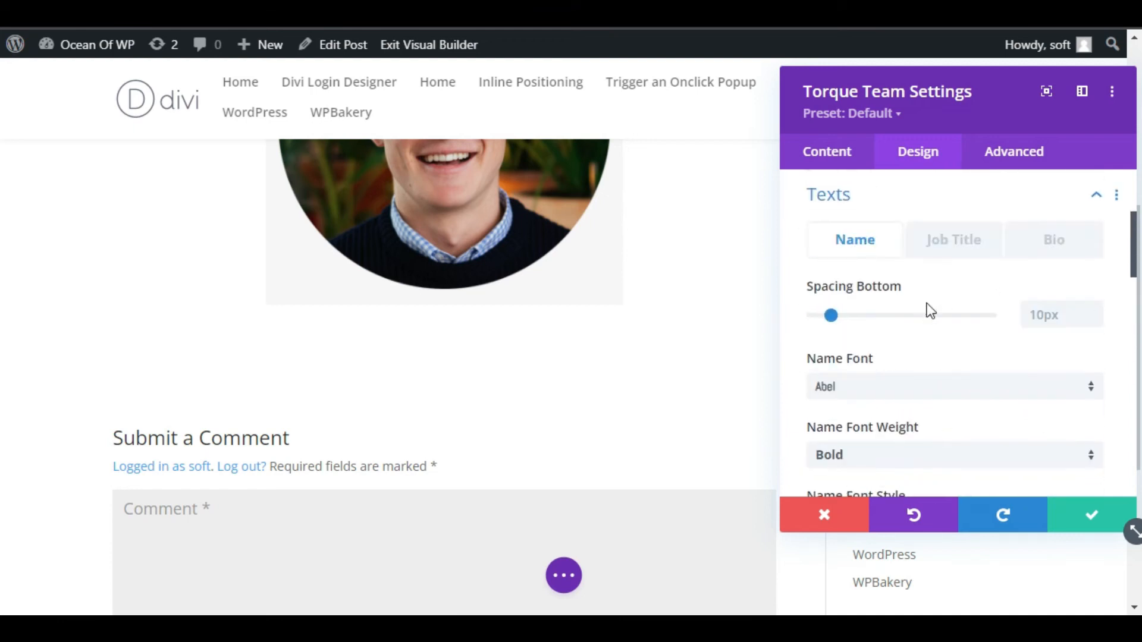
pyautogui.click(947, 257)
# Set the job title to the Acme font, Regular weight, in black
pyautogui.scroll(-2, 835, 278)
pyautogui.click(843, 272)
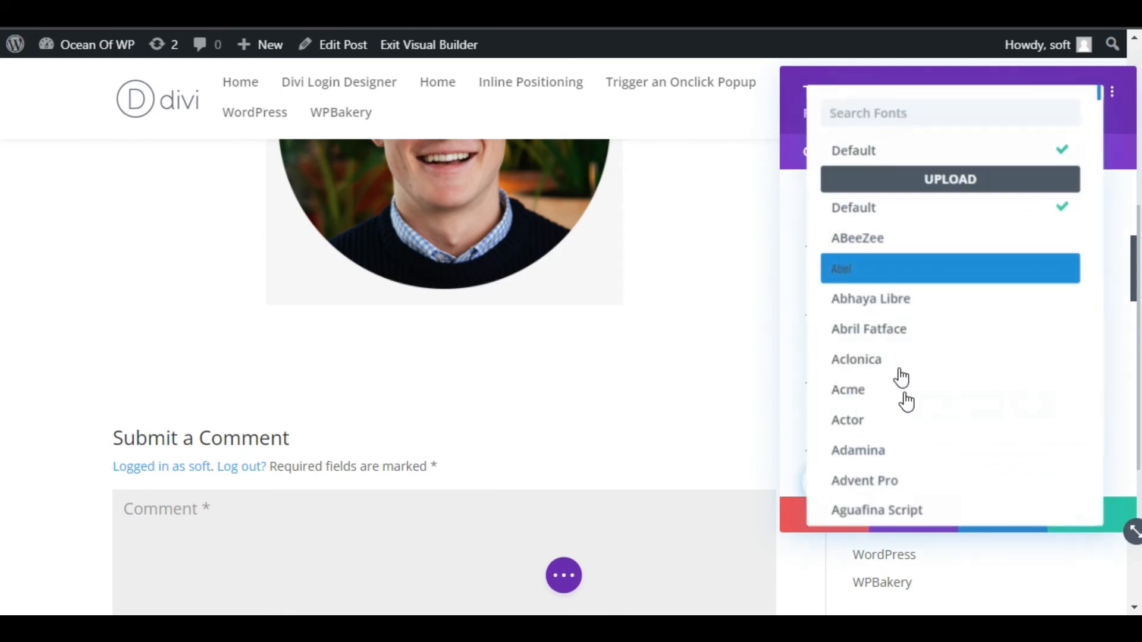
pyautogui.click(905, 401)
pyautogui.click(888, 347)
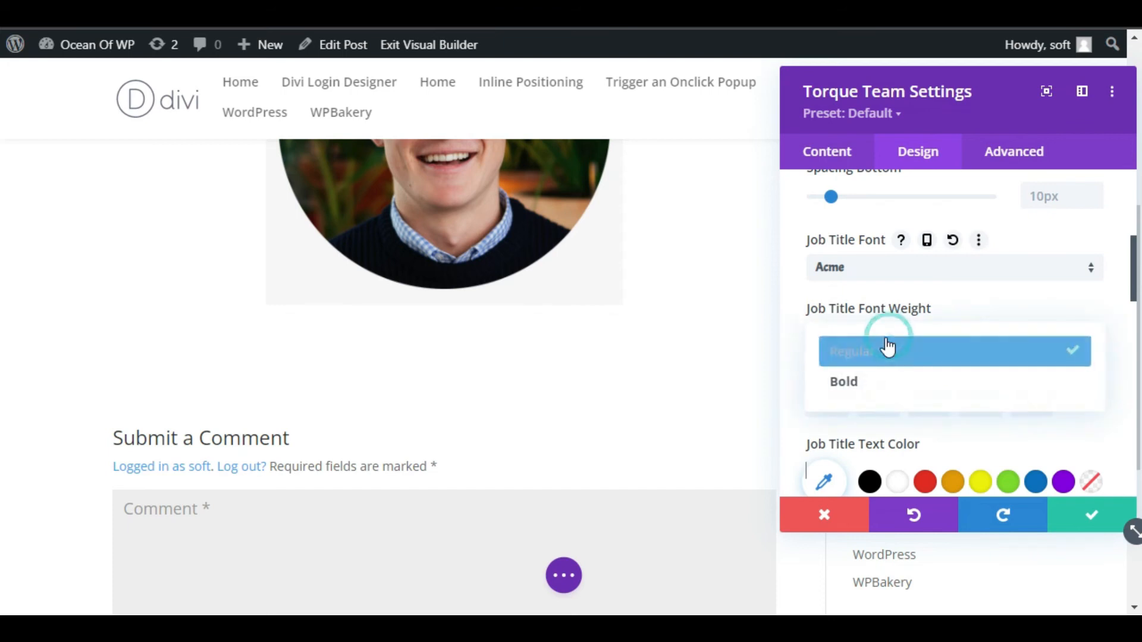
pyautogui.click(888, 353)
pyautogui.scroll(-4, 872, 331)
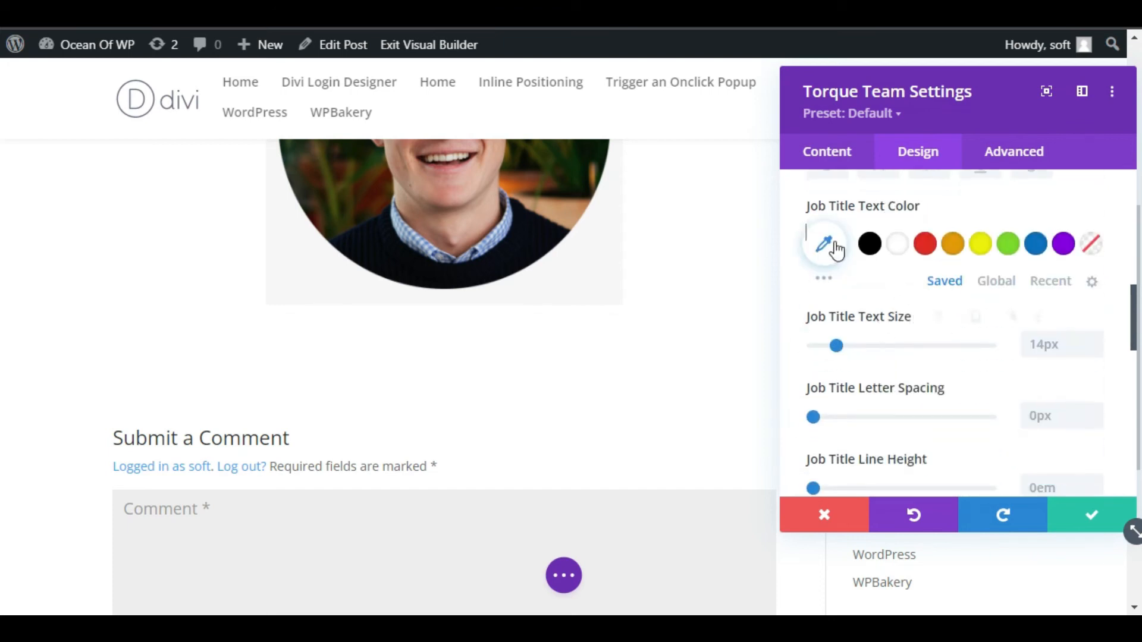
pyautogui.click(869, 243)
pyautogui.click(1080, 336)
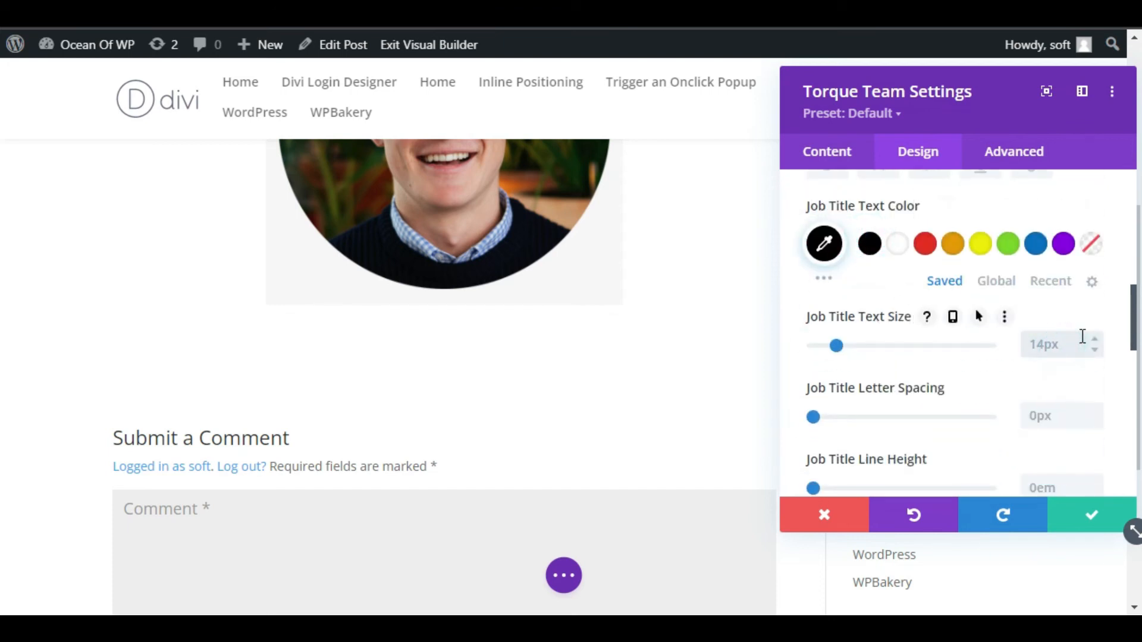
pyautogui.scroll(6, 1020, 330)
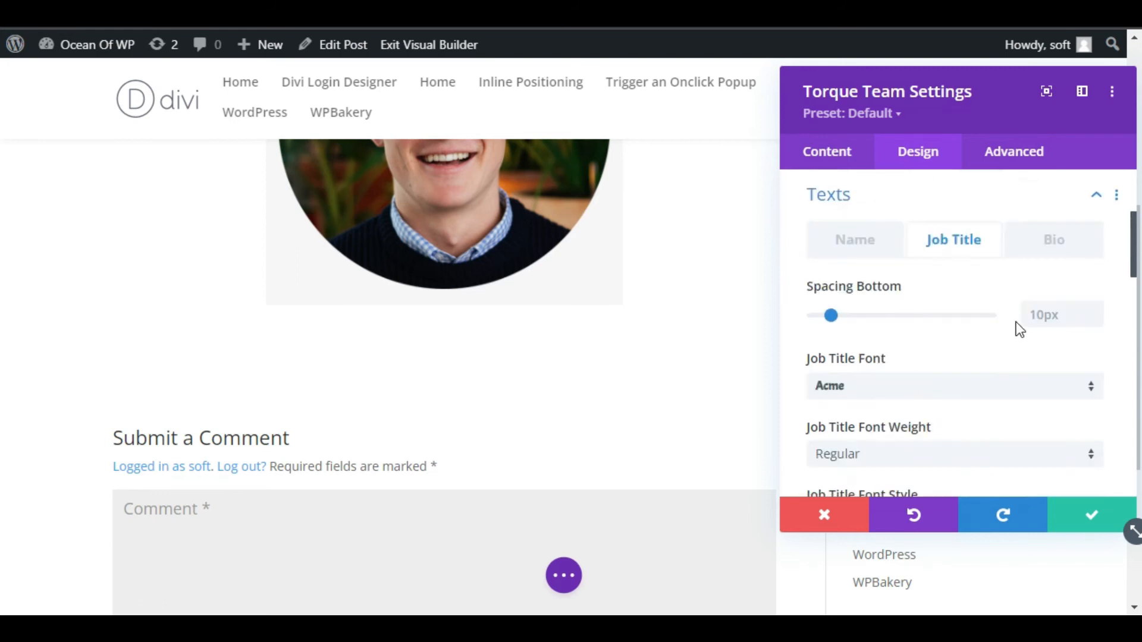
pyautogui.click(1055, 244)
# Style the bio text in Alata, black, at 15px, then save the Torque Team card settings
pyautogui.click(883, 311)
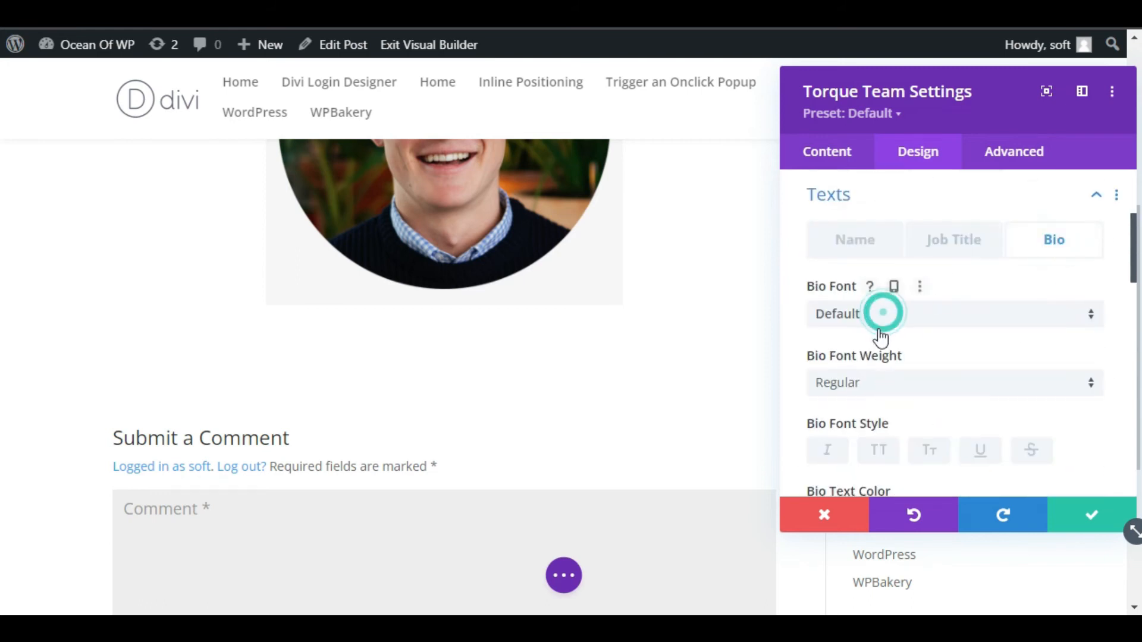
pyautogui.scroll(-3, 910, 319)
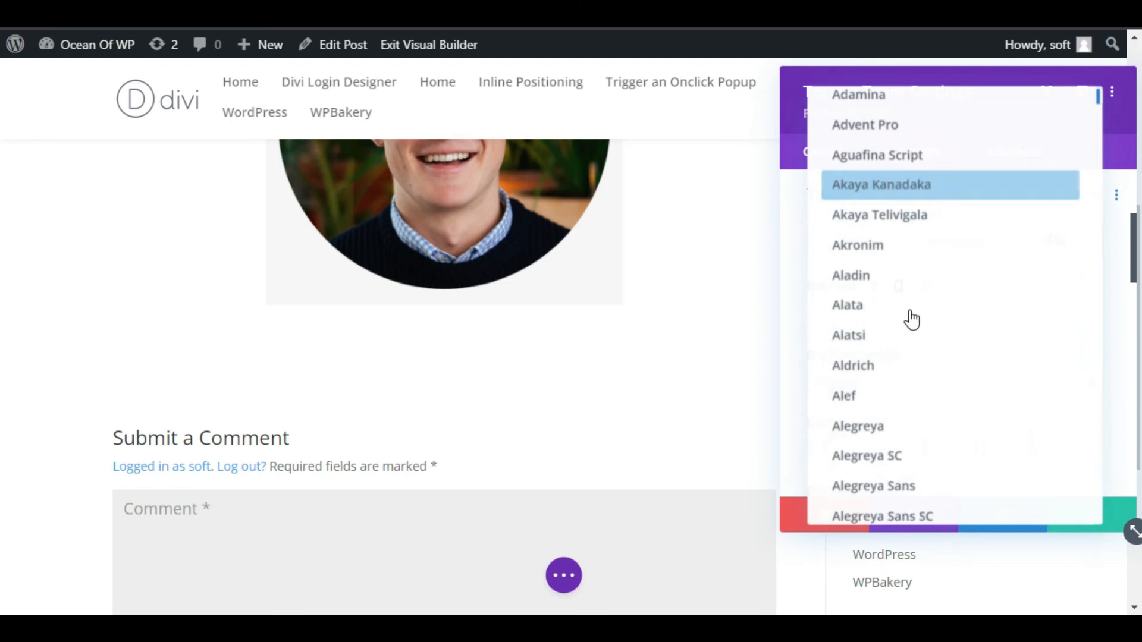
pyautogui.click(876, 312)
pyautogui.scroll(-2, 910, 384)
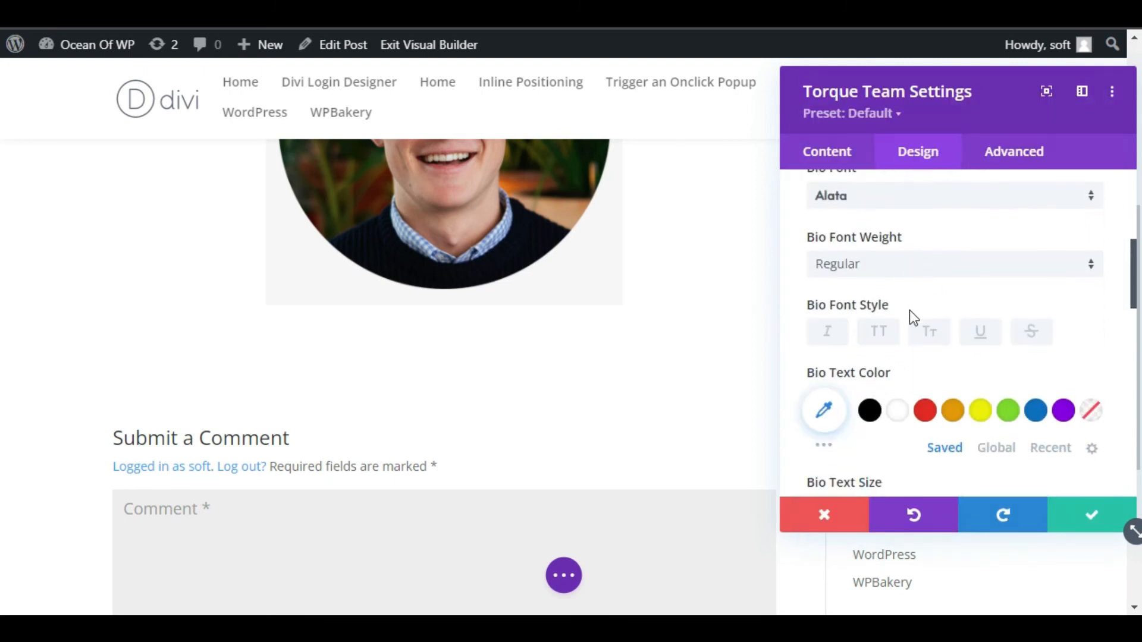
pyautogui.scroll(-2, 892, 321)
pyautogui.click(869, 288)
pyautogui.scroll(-2, 1050, 351)
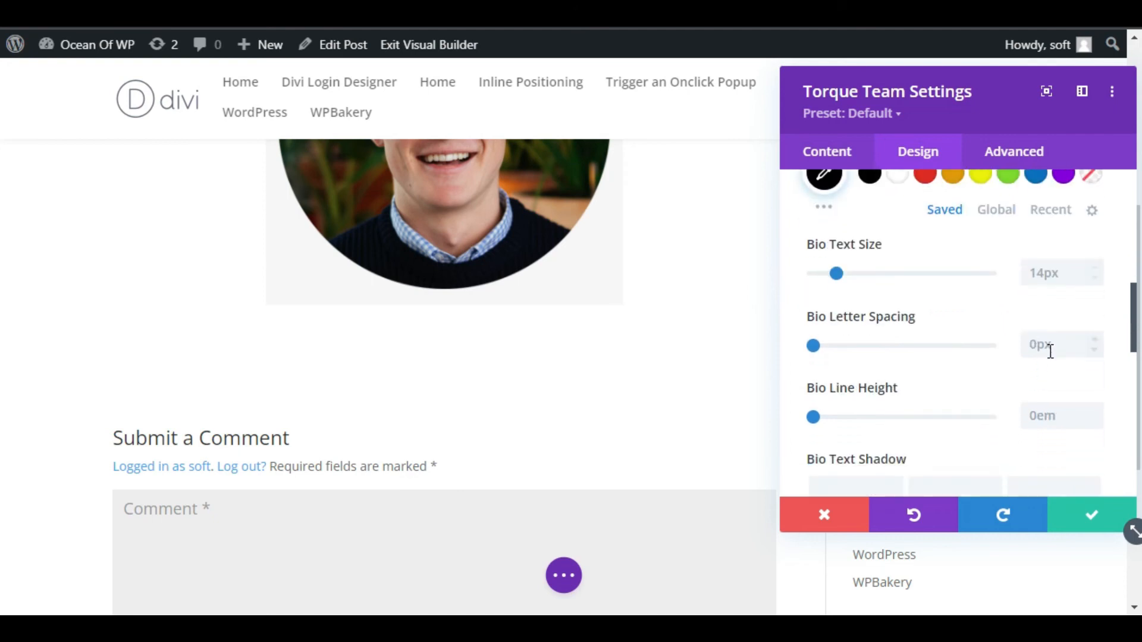
pyautogui.click(1095, 270)
pyautogui.scroll(-2, 1040, 342)
pyautogui.click(1088, 517)
pyautogui.scroll(4, 470, 440)
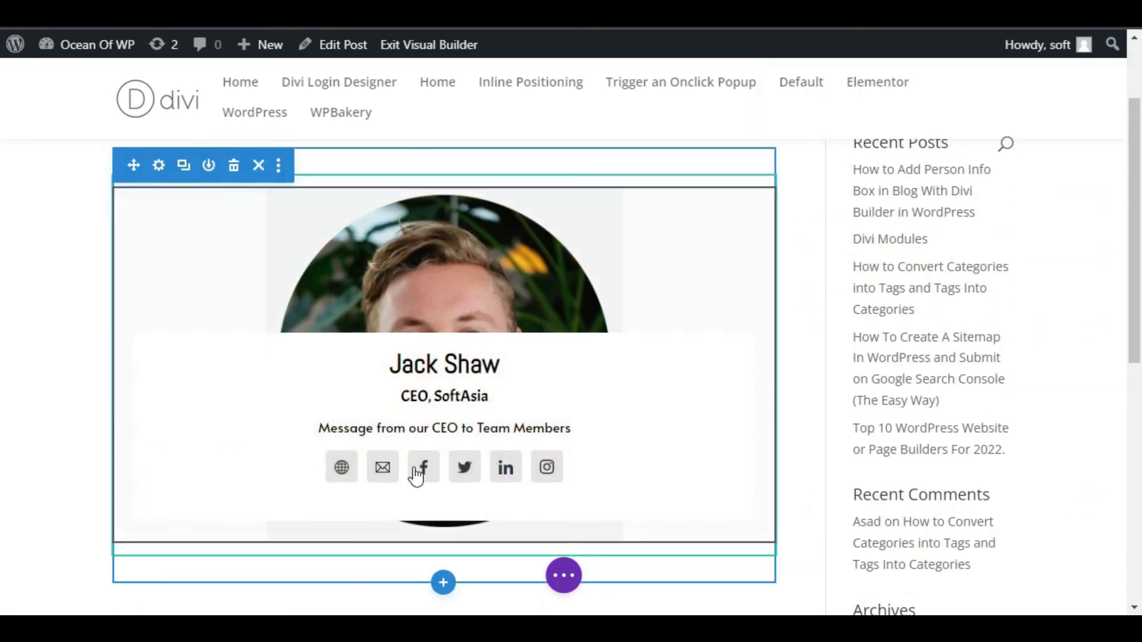
# Exit the Visual Builder from the page options to see the live Team post with its round-photo card
pyautogui.scroll(-6, 417, 506)
pyautogui.click(542, 577)
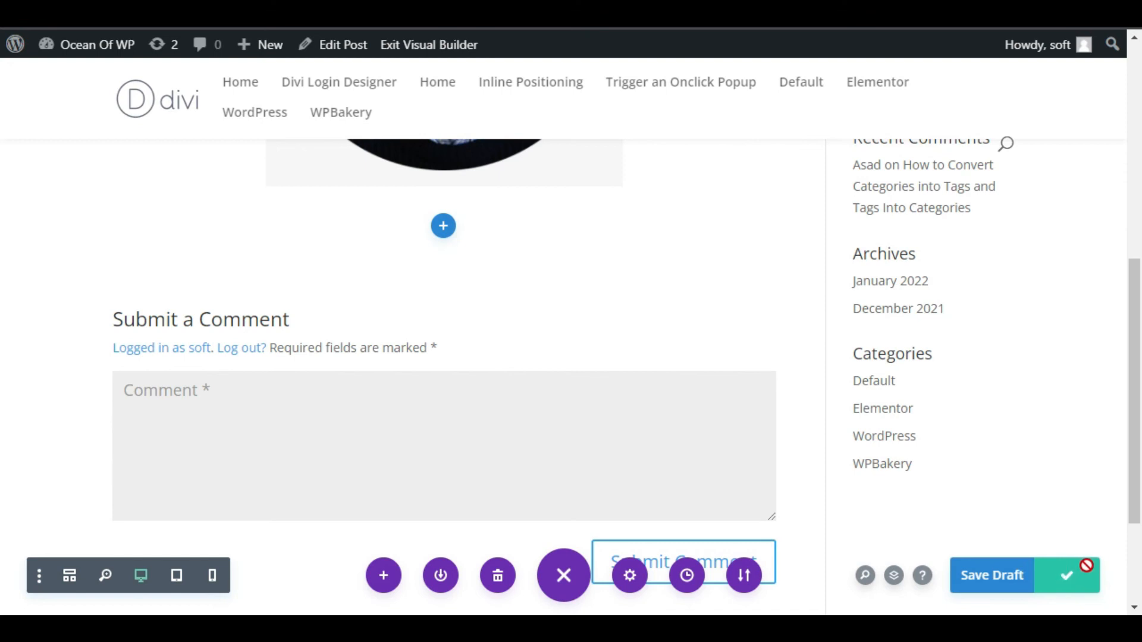
pyautogui.click(415, 48)
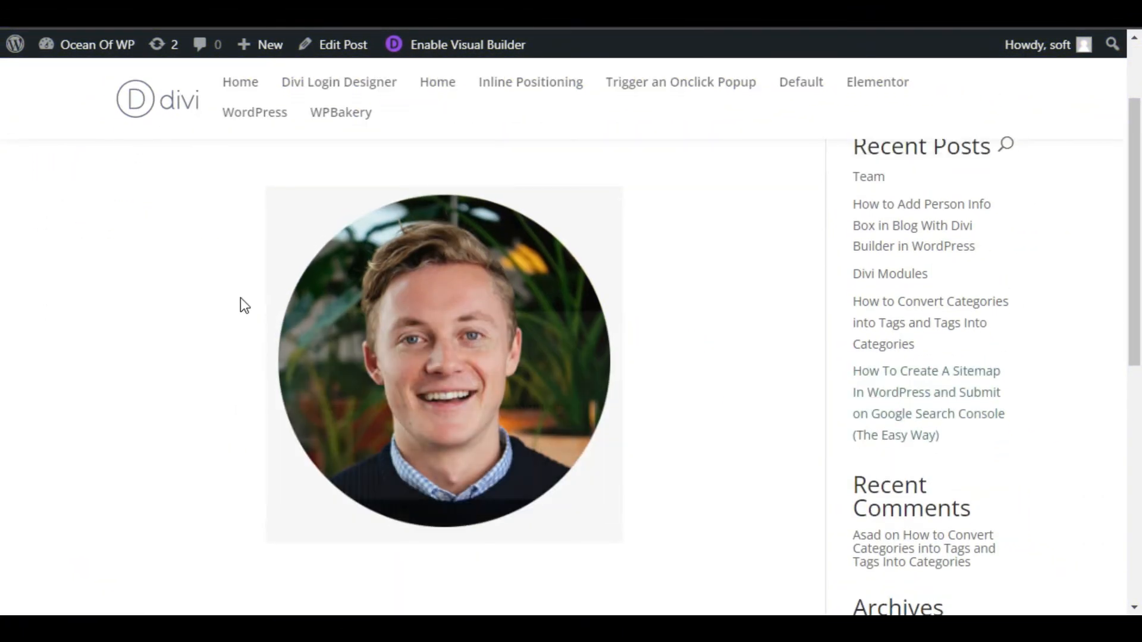
pyautogui.moveTo(513, 342)
pyautogui.moveTo(705, 409); pyautogui.dragTo(455, 389)
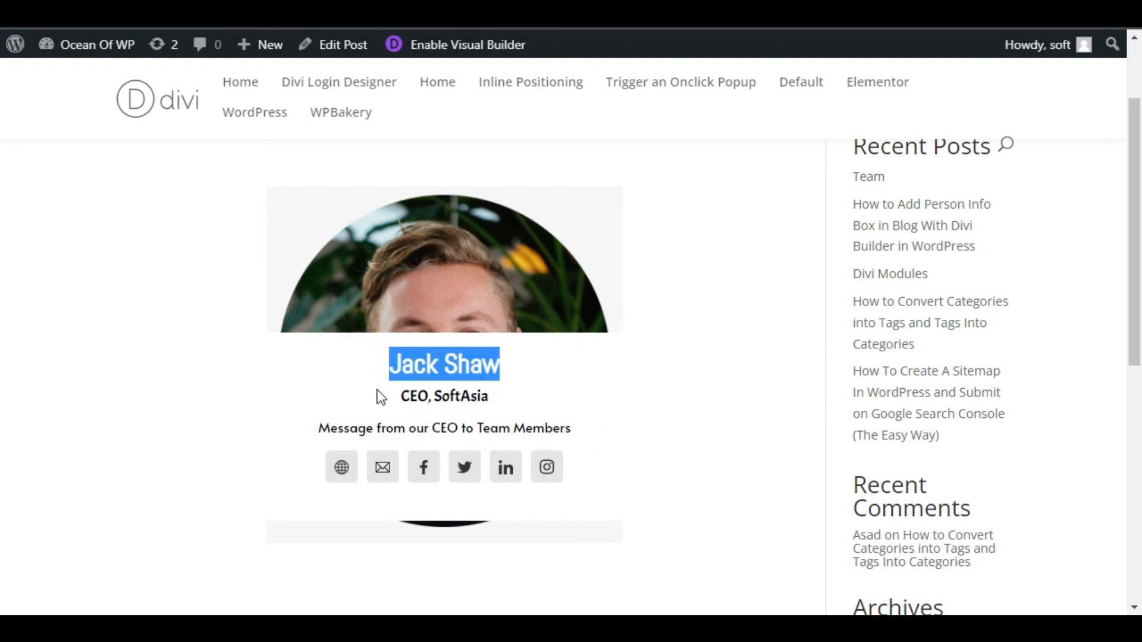
pyautogui.moveTo(376, 391); pyautogui.dragTo(604, 421)
pyautogui.click(312, 426)
pyautogui.moveTo(315, 429); pyautogui.dragTo(572, 419)
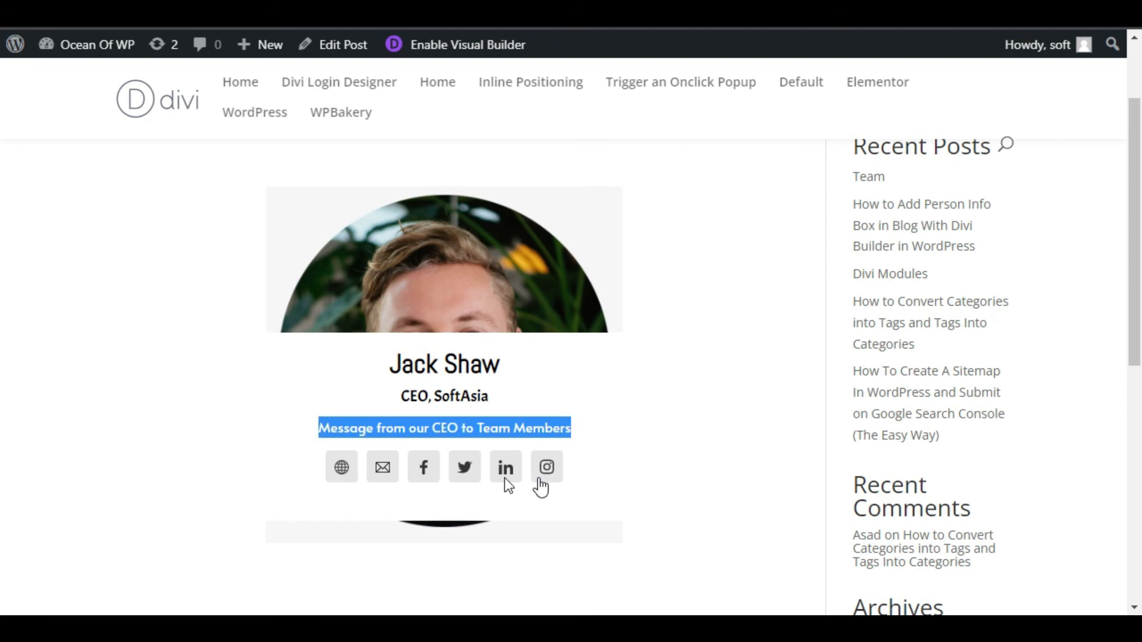
pyautogui.click(157, 405)
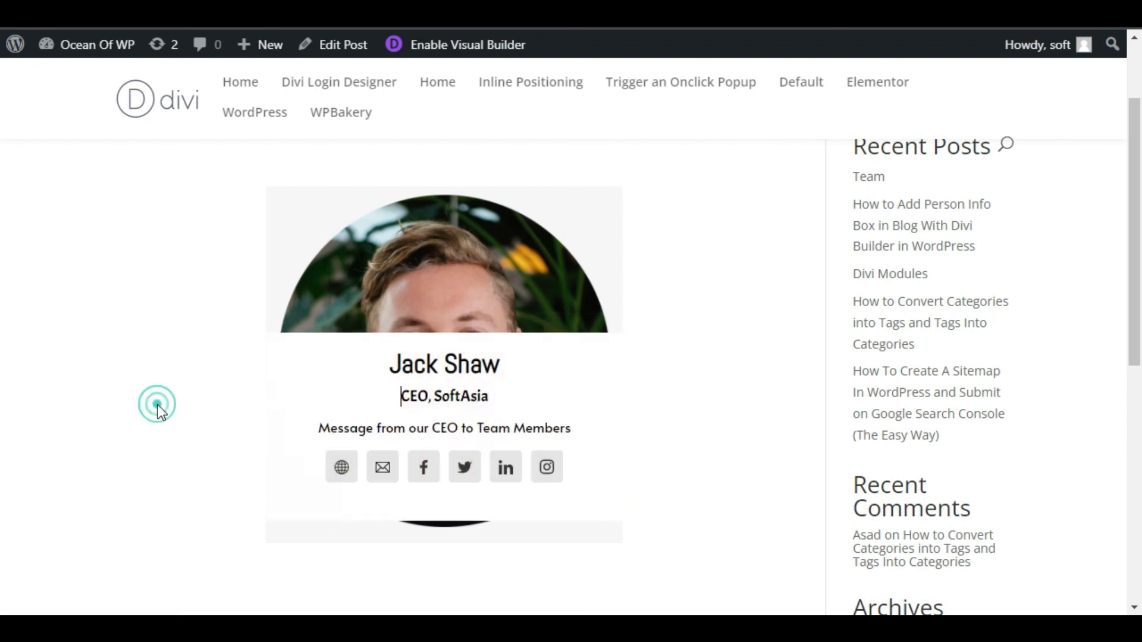